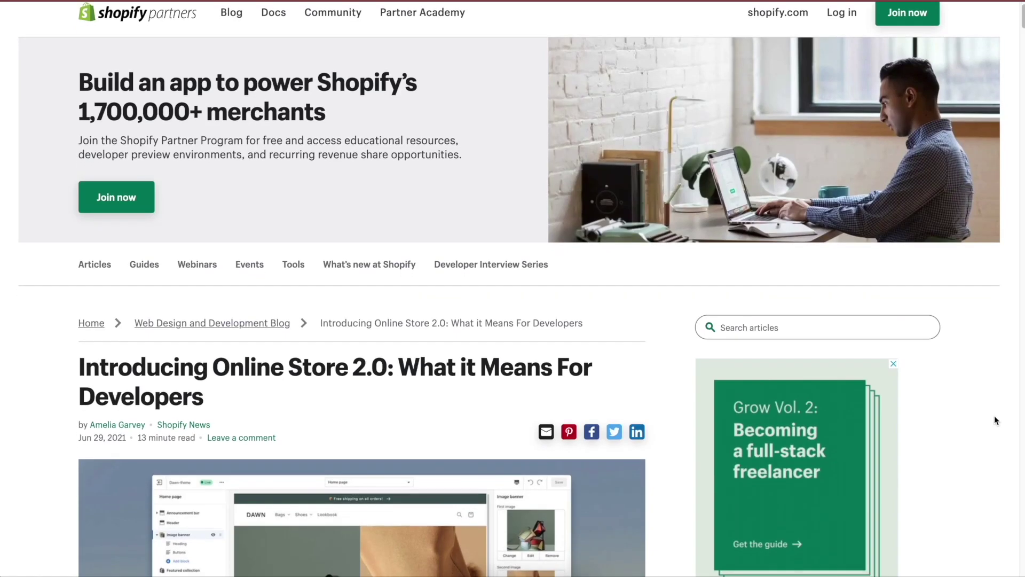
- Unhide the Featured collection section and drag the Pagefly Home Section up under the Header
scroll(994, 416, "up", 1)
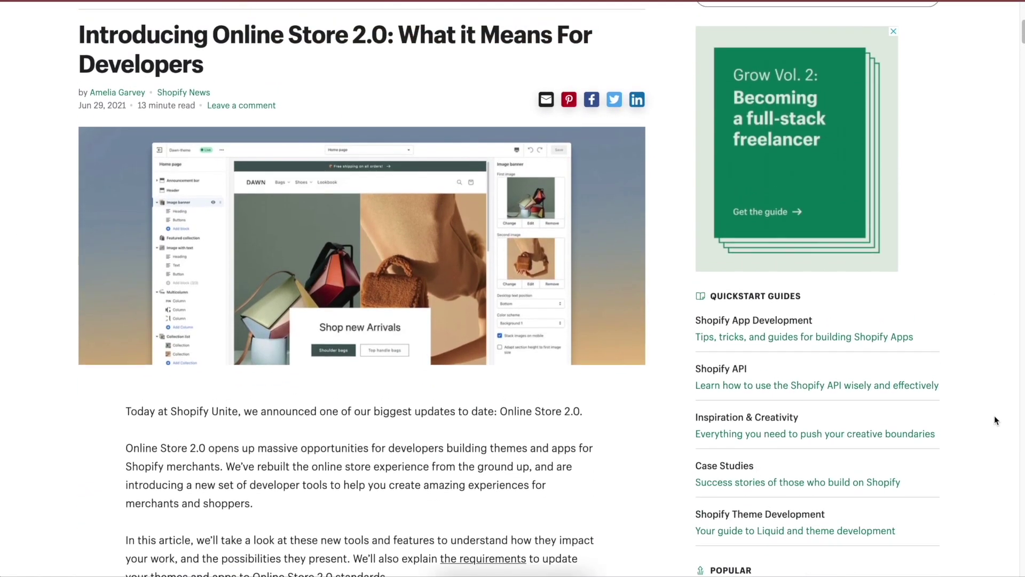
scroll(994, 416, "down", 5)
scroll(995, 417, "down", 3)
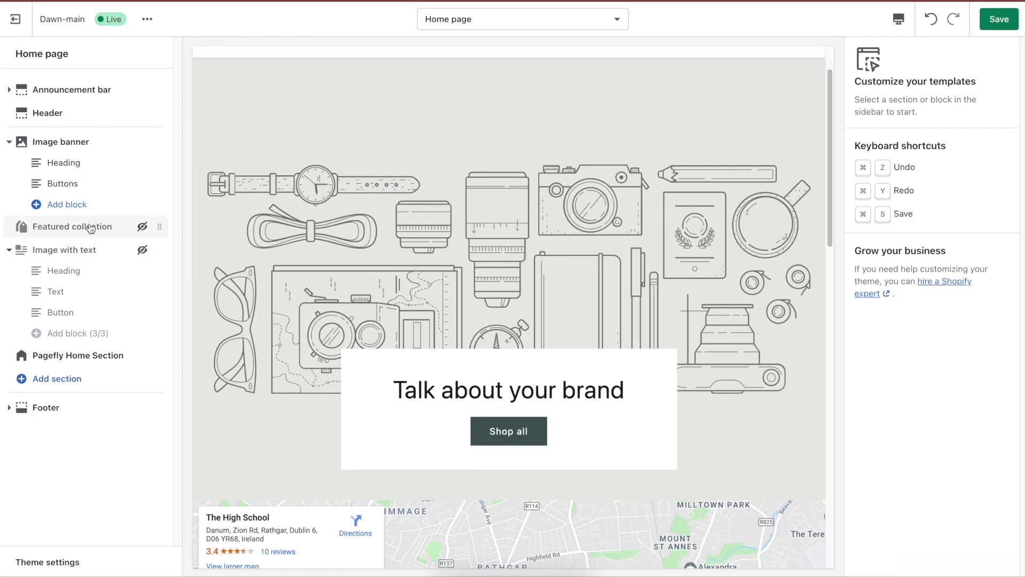
left_click(155, 226)
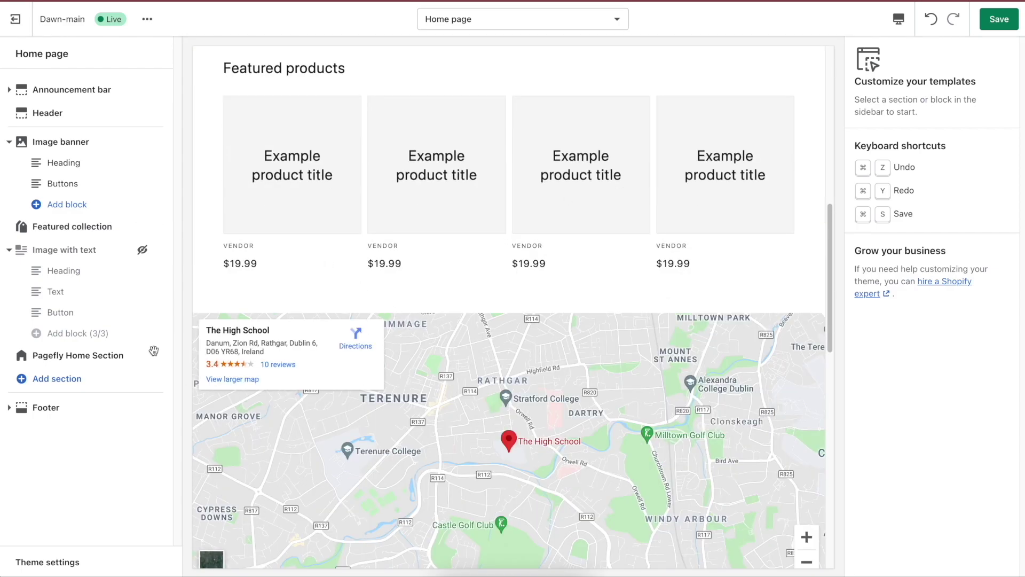
left_click(64, 358)
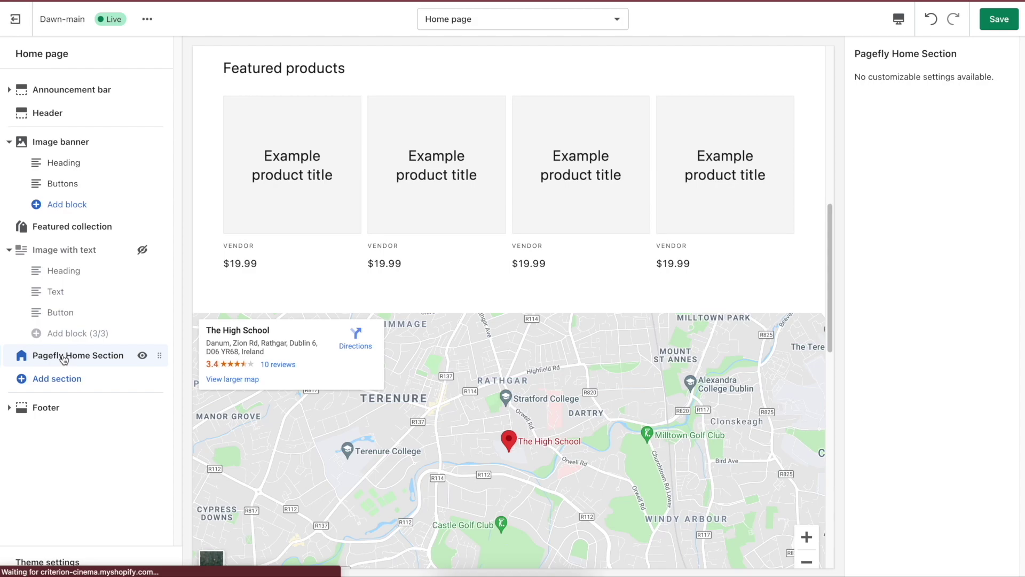
left_click_drag(160, 355, 163, 143)
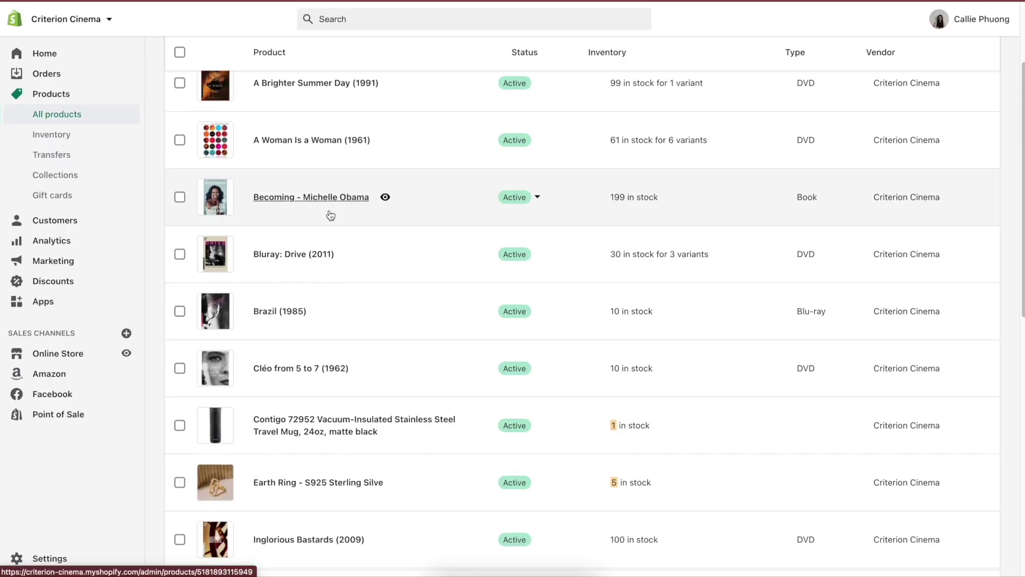
- Scroll down the Themes page to the Theme library listing the Debut and Dawn-main themes
scroll(331, 215, "down", 3)
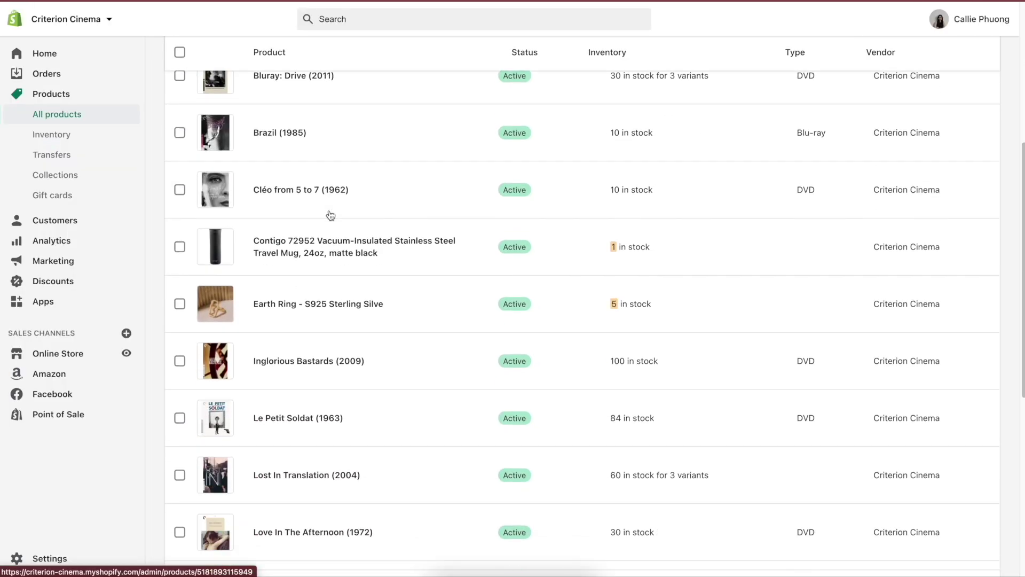
scroll(331, 215, "down", 1)
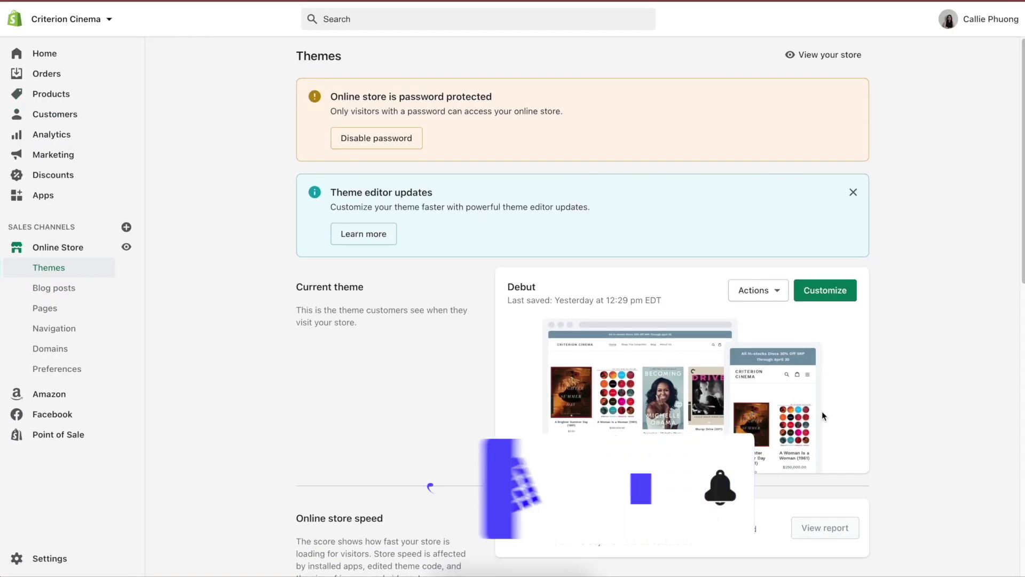
scroll(822, 416, "down", 6)
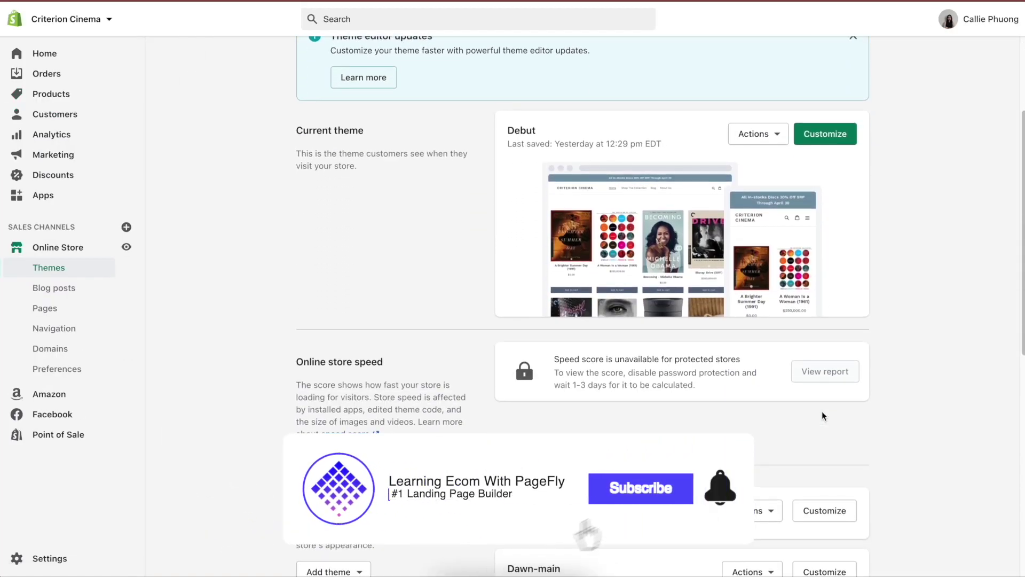
scroll(822, 411, "down", 3)
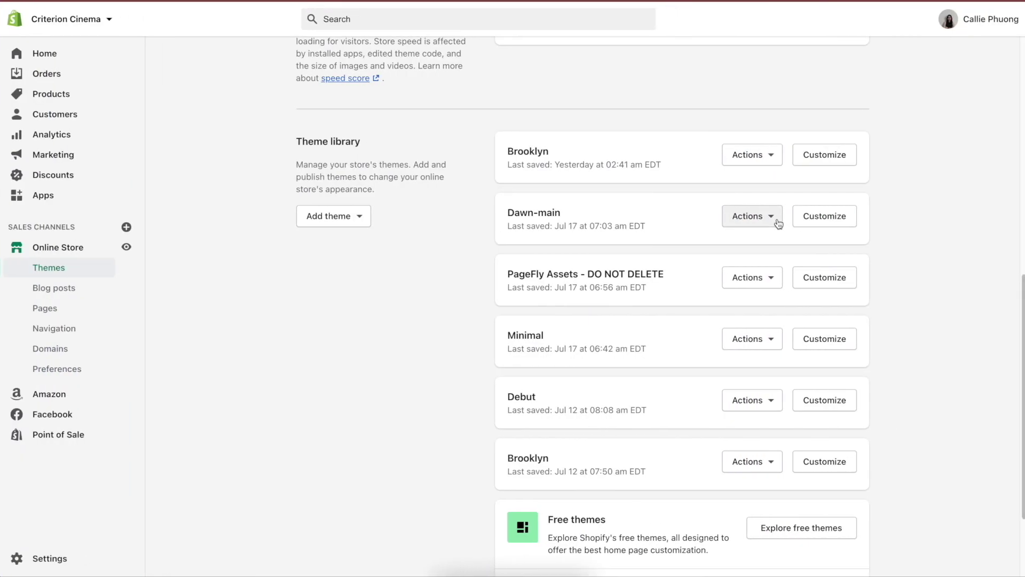
- Start publishing the Dawn-main theme from its Actions menu
left_click(775, 221)
left_click(746, 279)
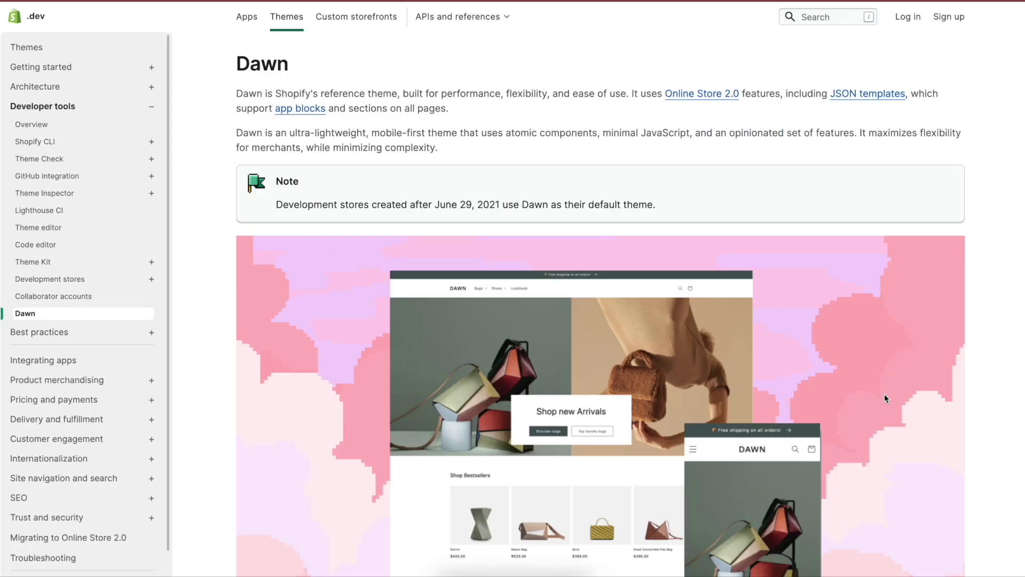
scroll(885, 398, "down", 1)
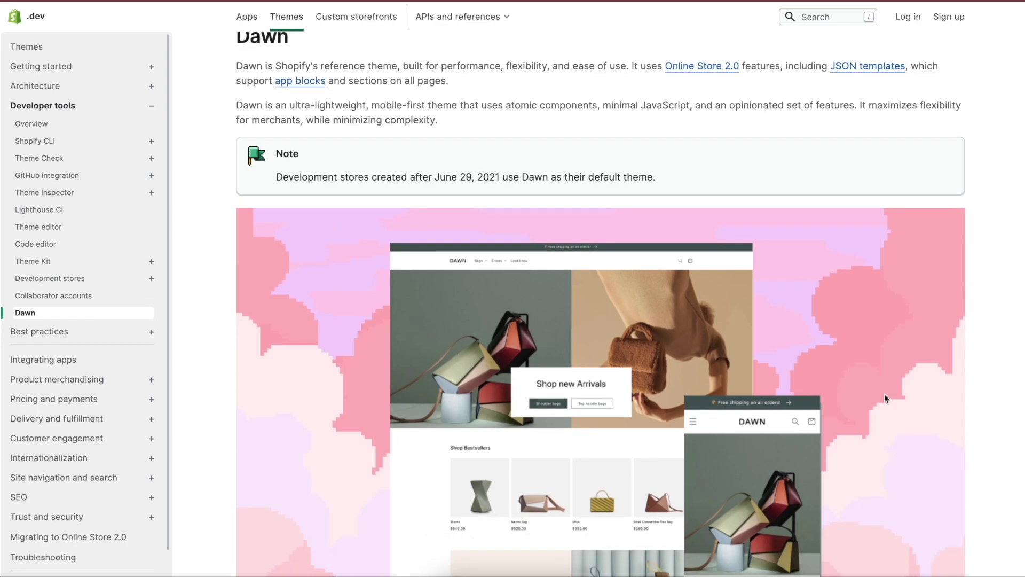
- Scroll through the Dawn reference theme page on shopify.dev
scroll(885, 395, "down", 2)
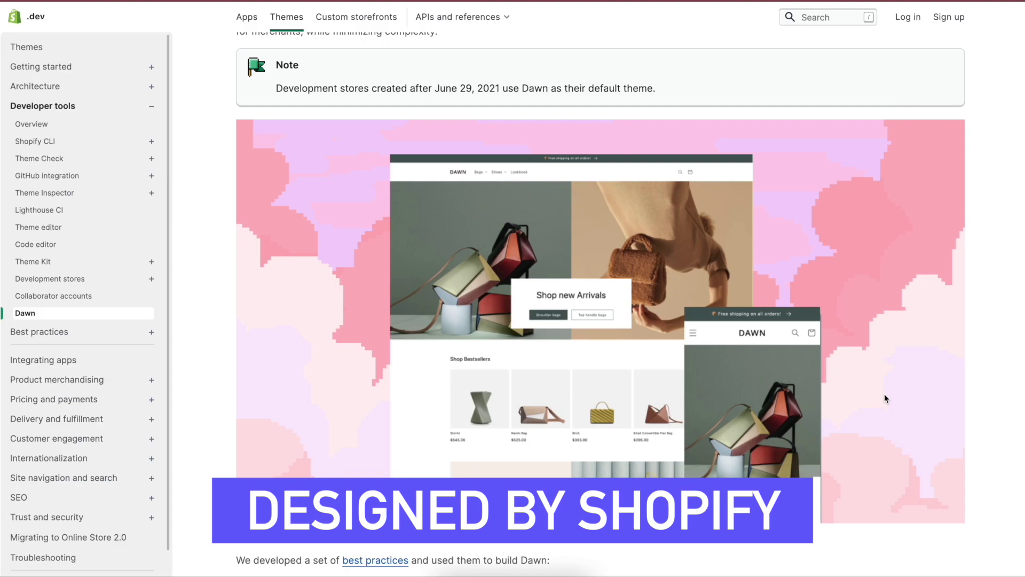
scroll(884, 395, "down", 4)
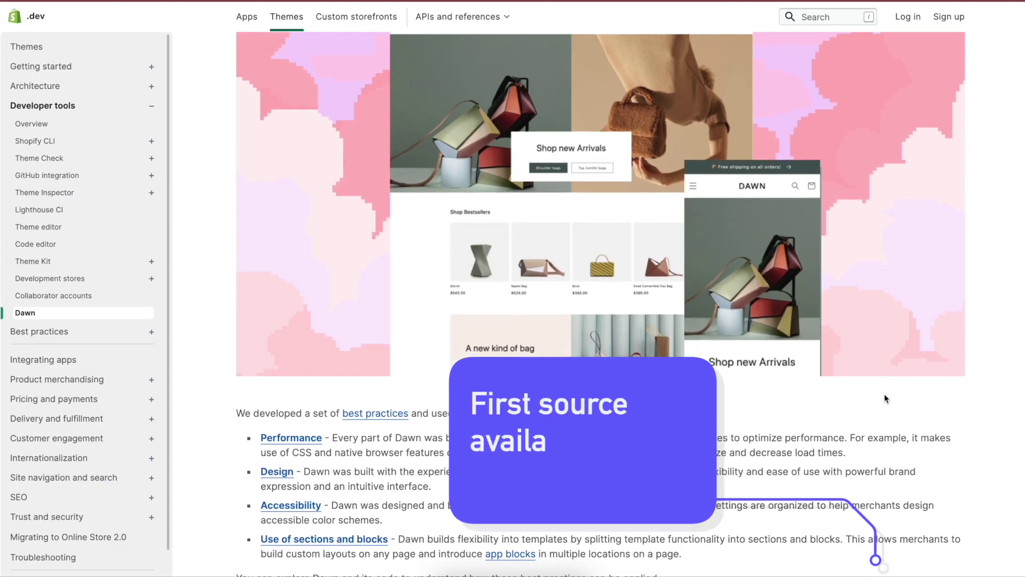
scroll(884, 395, "down", 3)
scroll(885, 395, "up", 1)
scroll(885, 398, "down", 4)
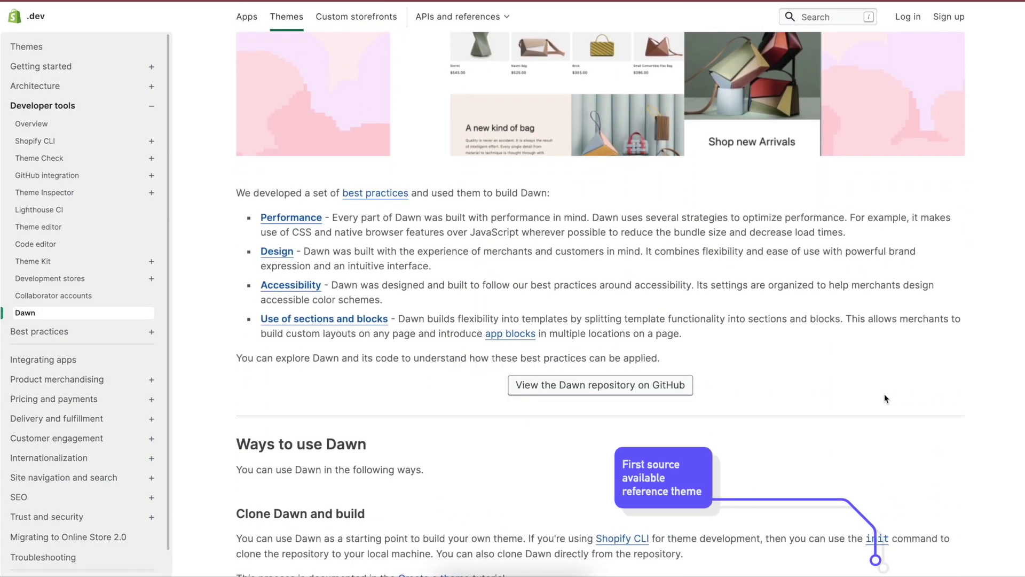
scroll(355, 277, "down", 5)
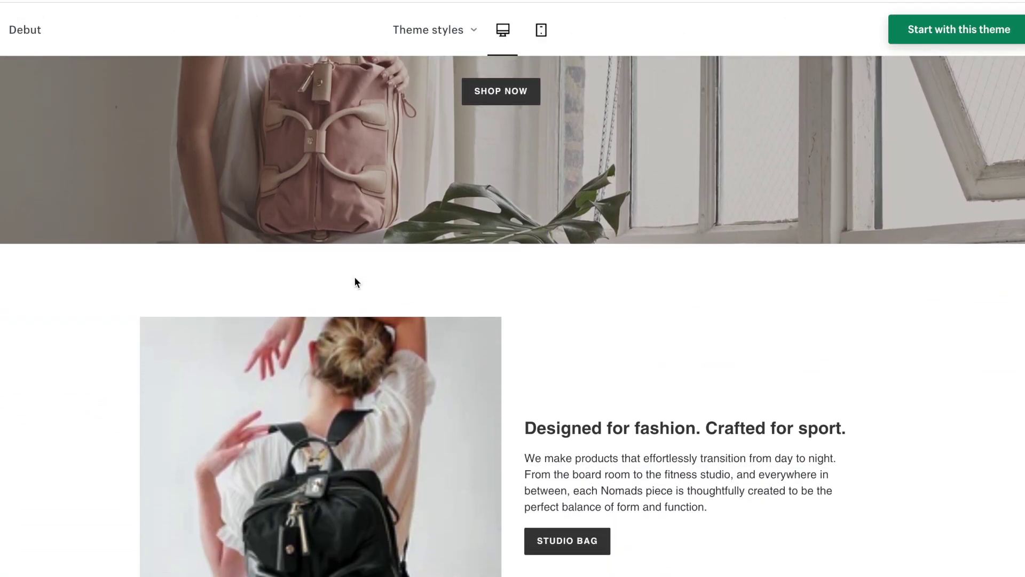
- Switch the Shopify/dawn 'main' dropdown from tags to the list of branches
scroll(355, 281, "down", 4)
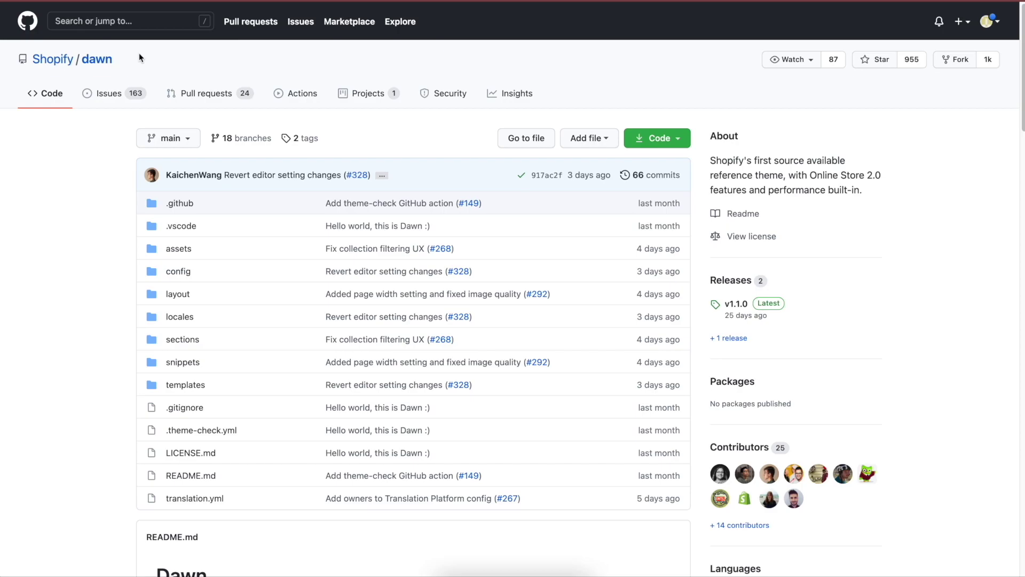
left_click(173, 136)
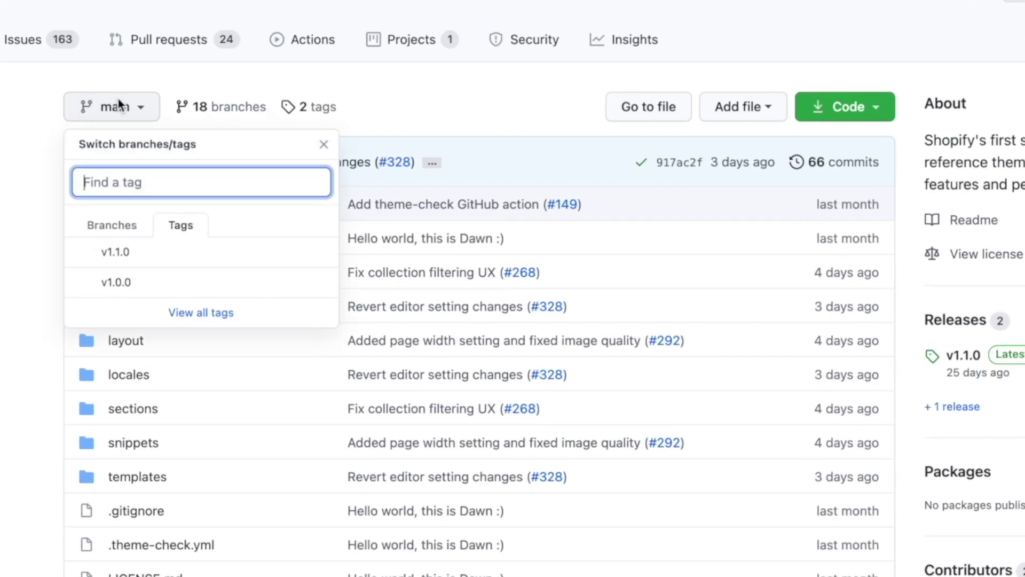
left_click(118, 231)
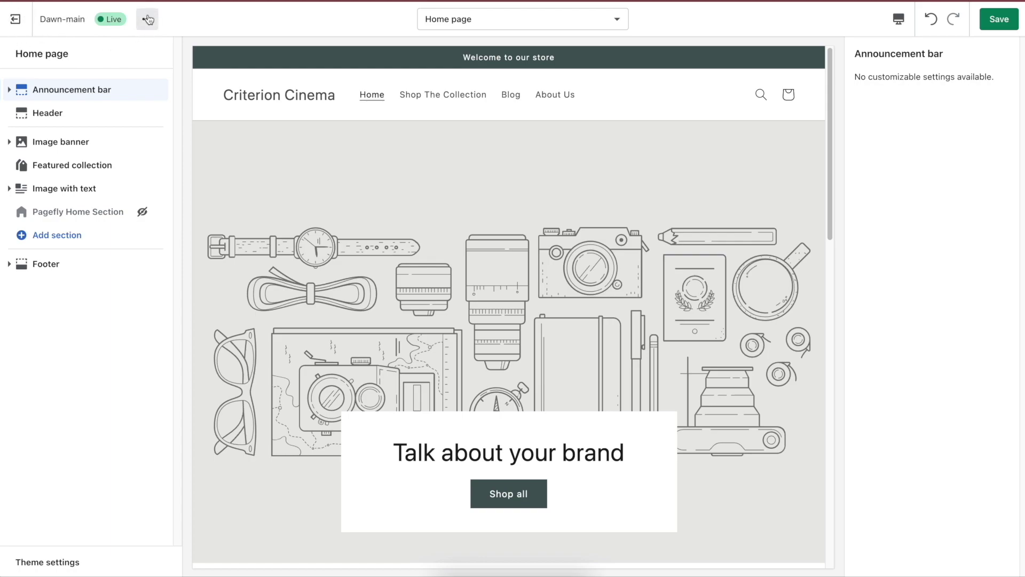
- Expand Announcement bar, Image banner and Image with text, then view the Announcement and Header settings
left_click(10, 90)
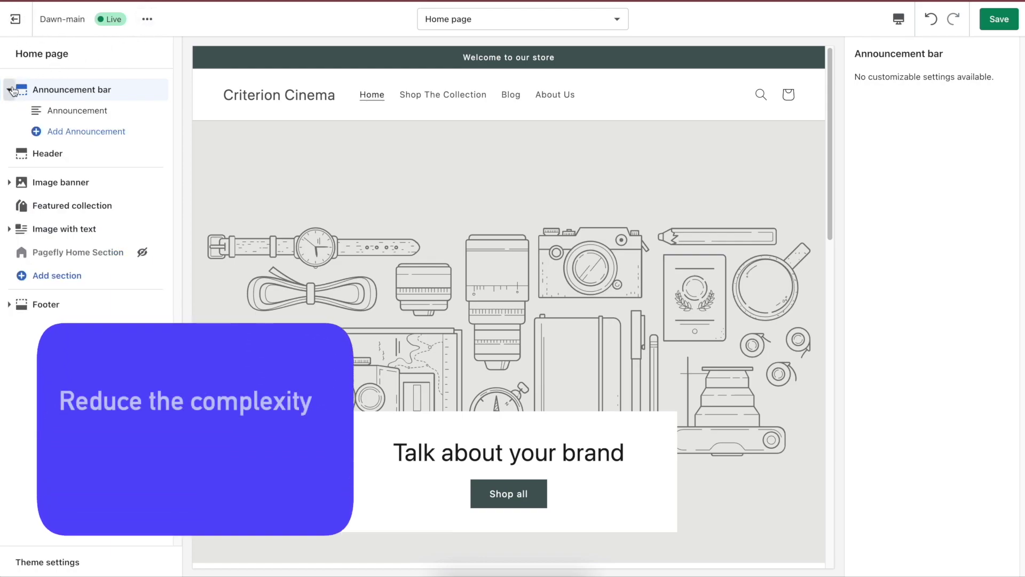
left_click(9, 182)
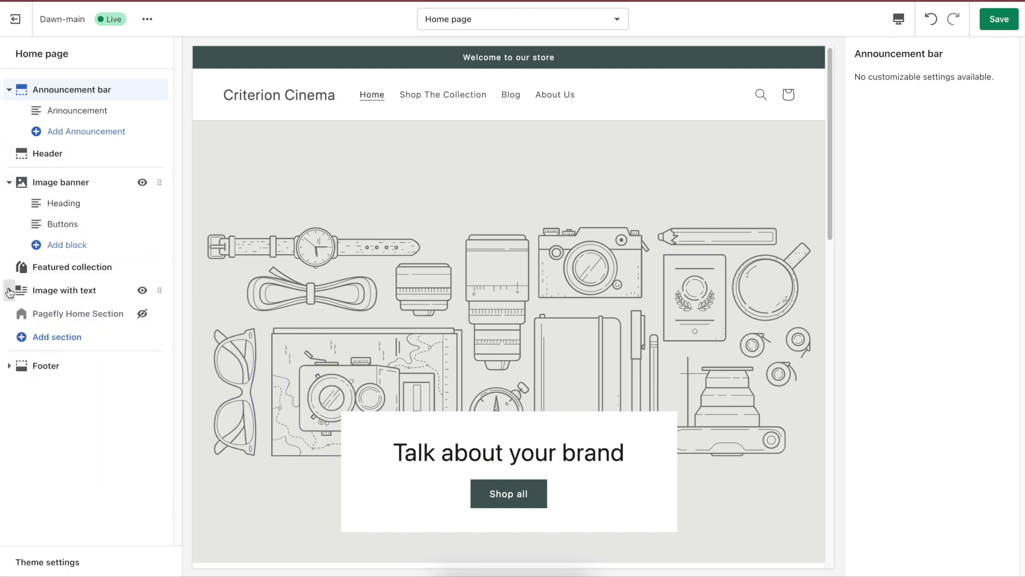
left_click(9, 290)
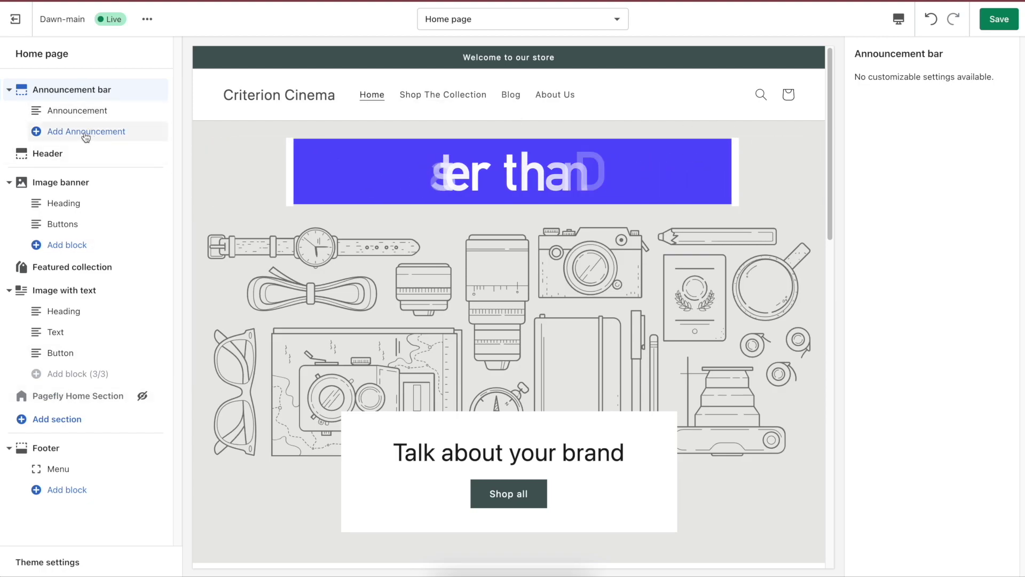
left_click(91, 110)
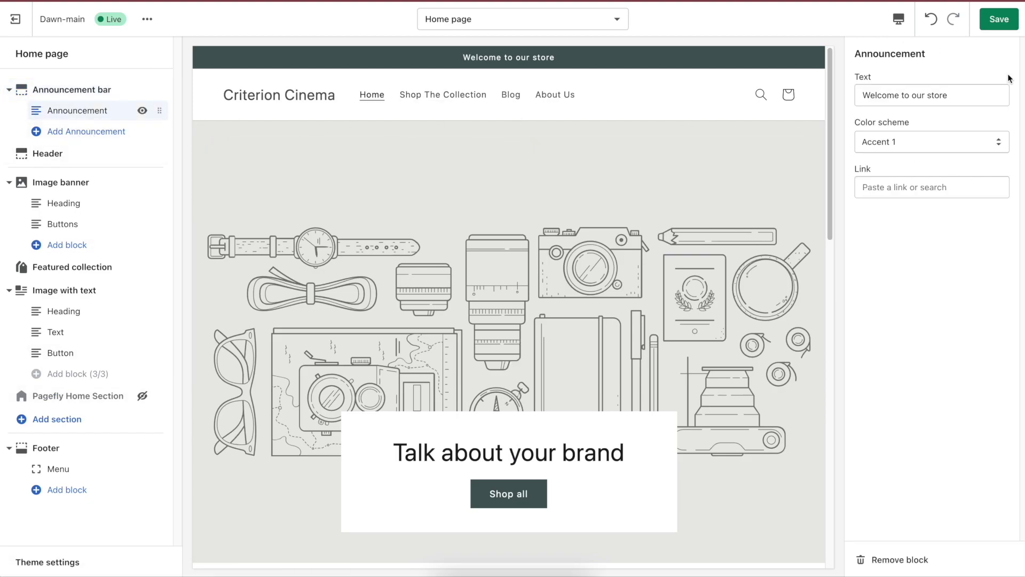
left_click(75, 160)
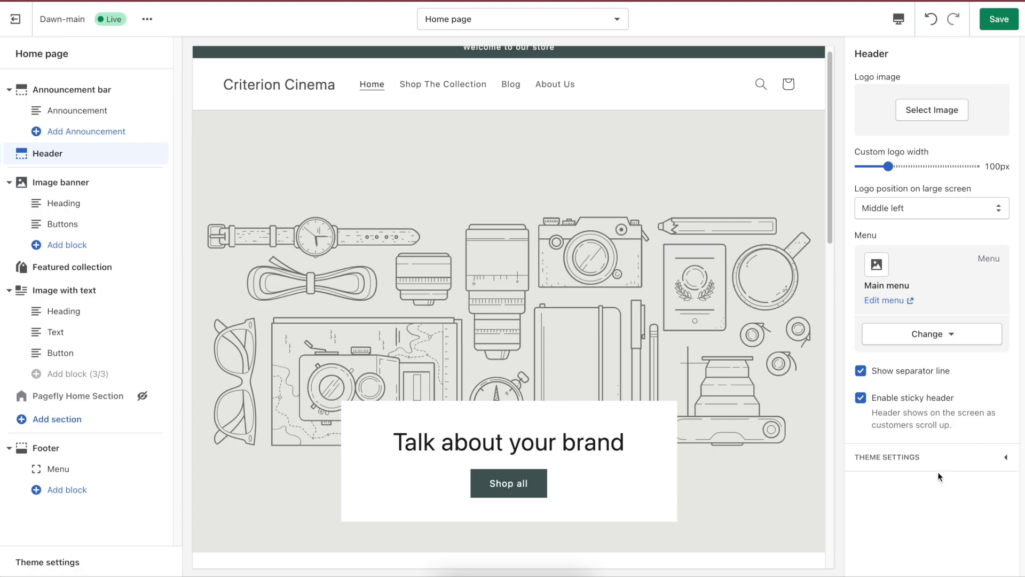
- Expand the Header's theme settings and scroll through the social link fields
left_click(1005, 462)
scroll(980, 461, "down", 4)
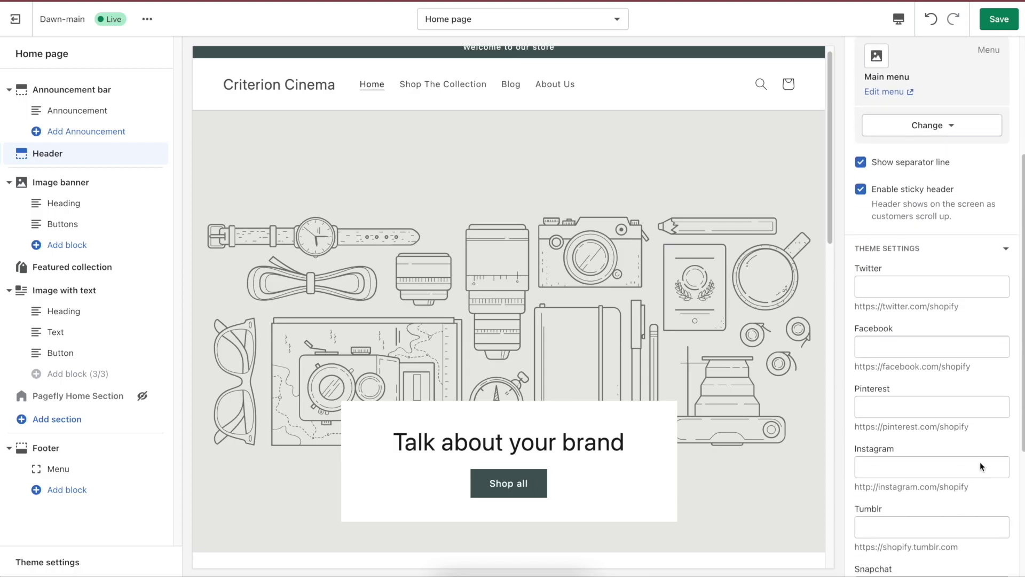
scroll(980, 463, "down", 4)
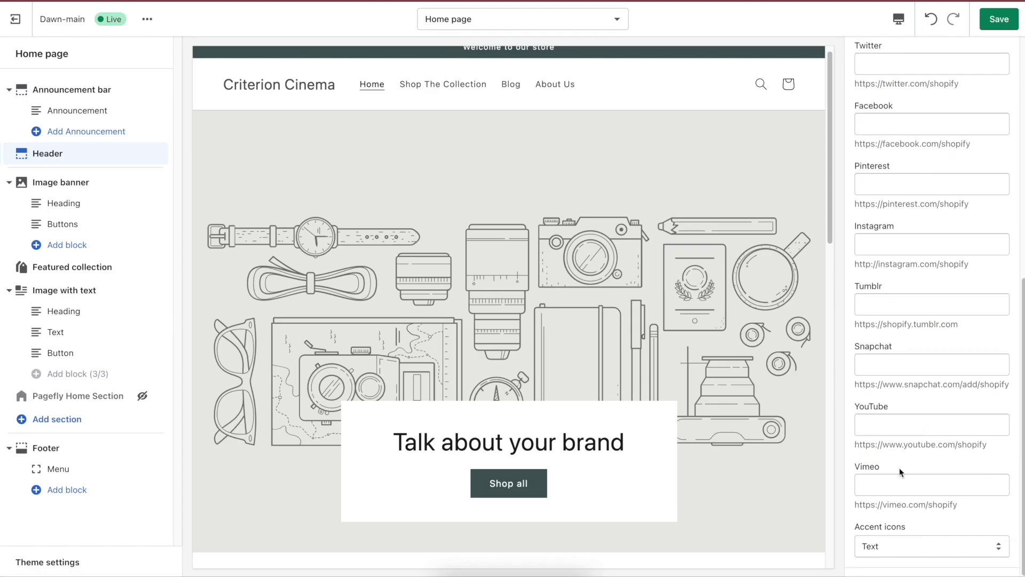
- View the Image banner, Image with text and Footer section settings in turn
left_click(78, 183)
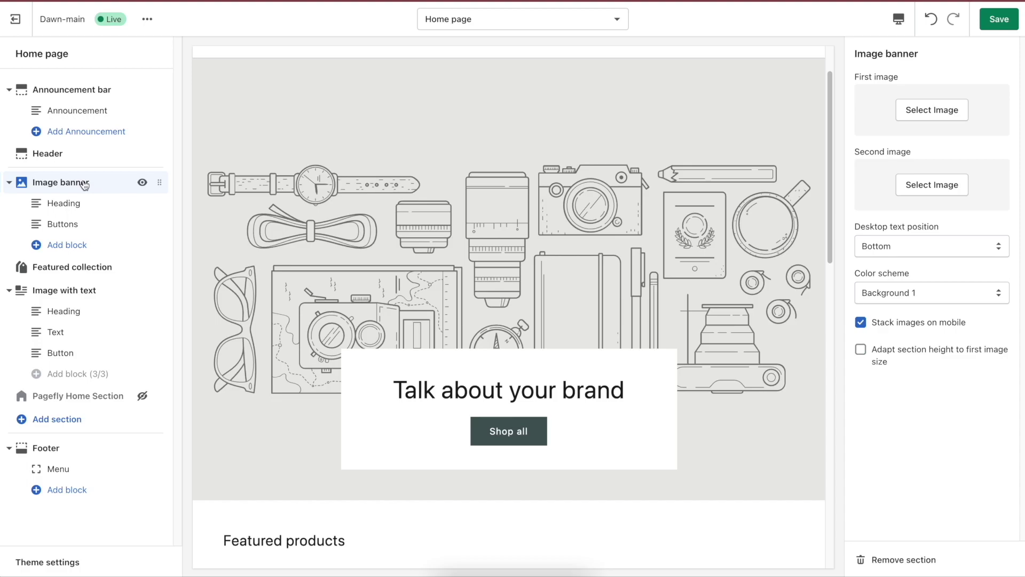
left_click(72, 293)
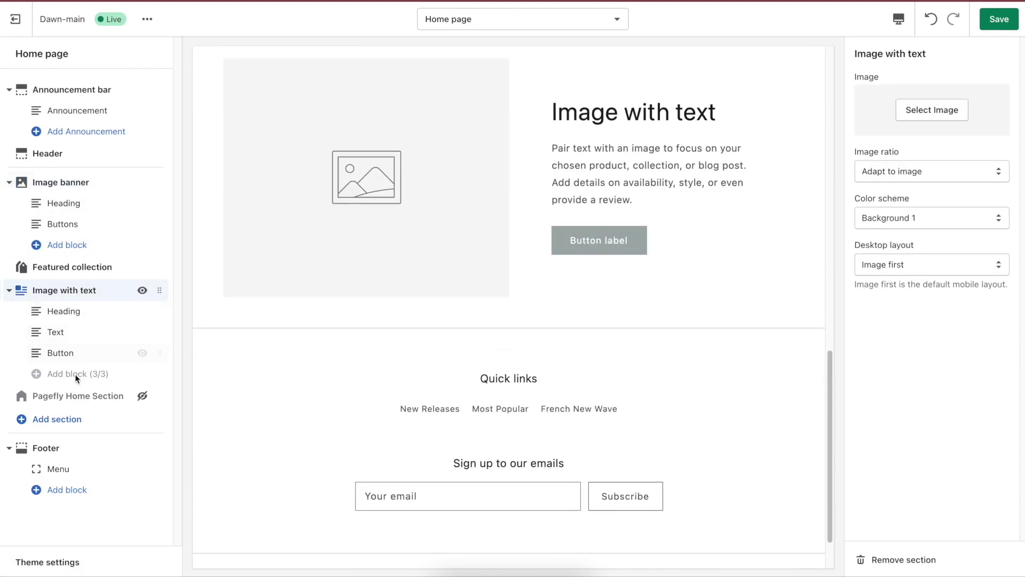
left_click(72, 450)
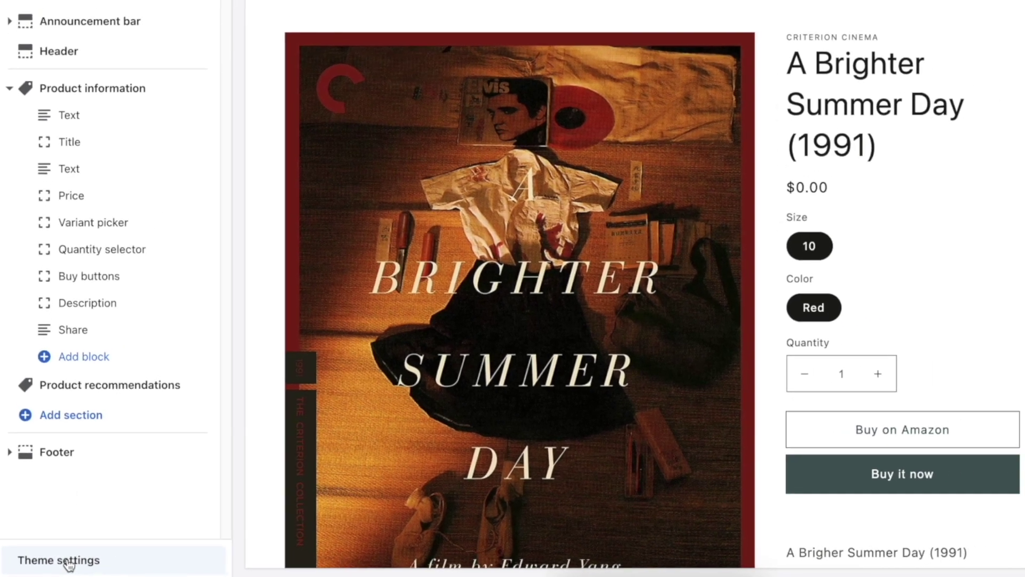
- Open Theme settings and look through the Colors, Typography and Styles panels
left_click(68, 562)
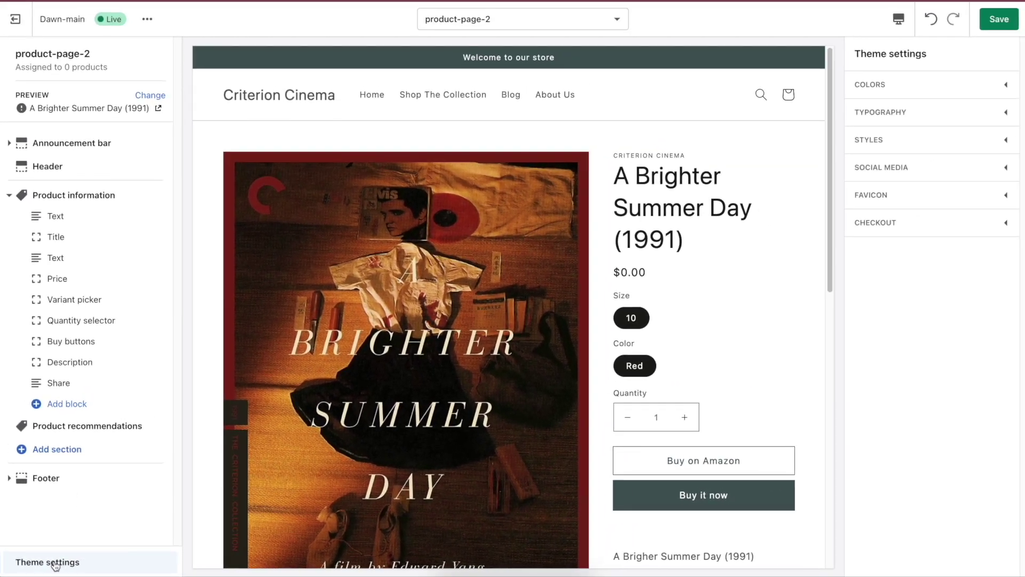
left_click(920, 85)
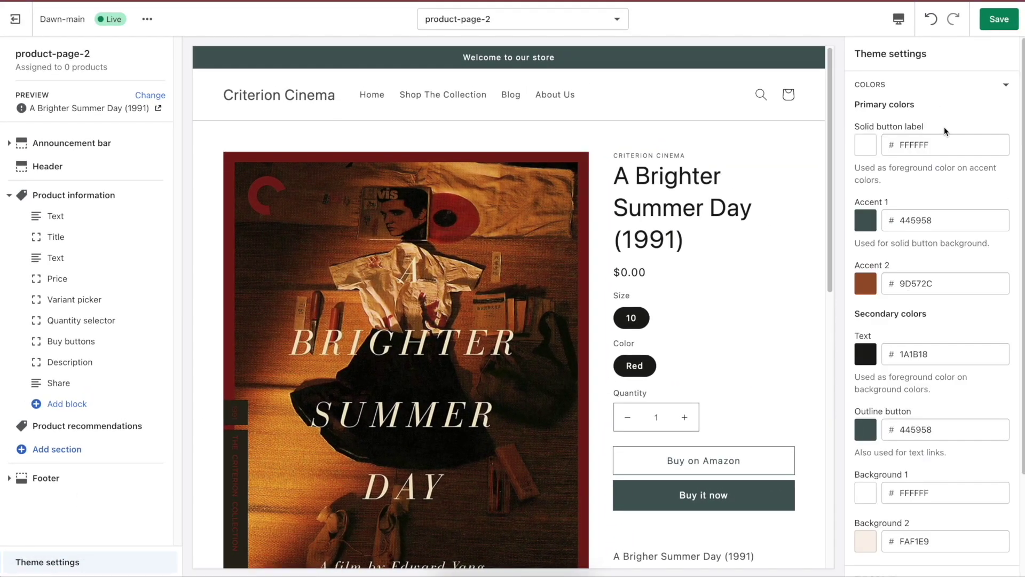
left_click(950, 86)
left_click(944, 120)
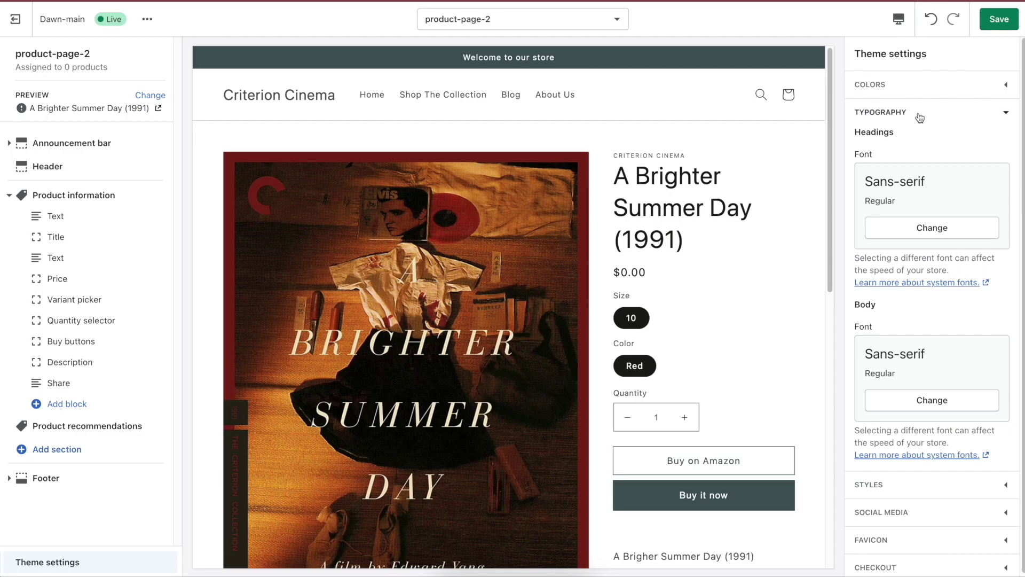
left_click(918, 114)
left_click(925, 148)
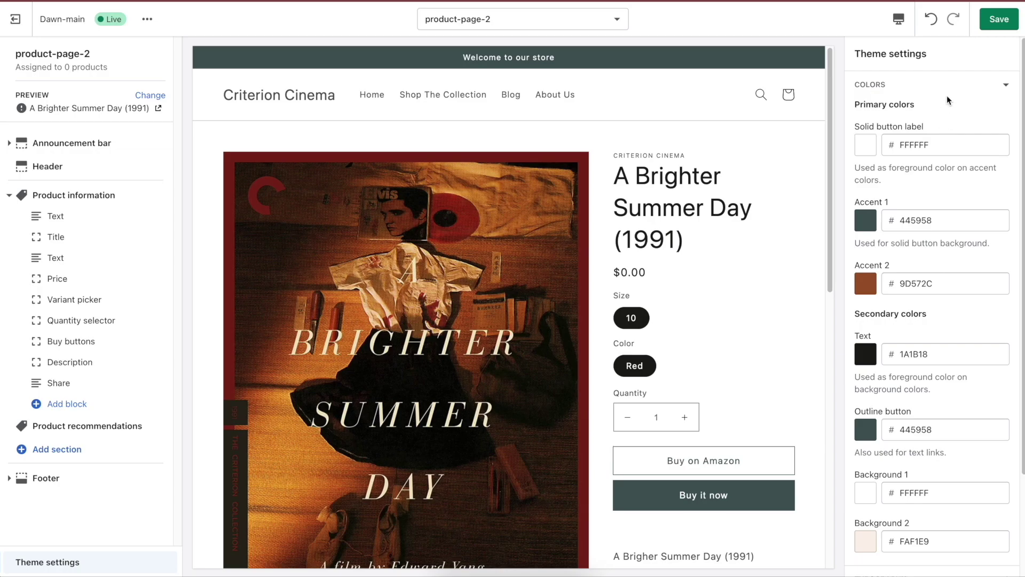
- Recheck the heading and body font settings, then switch to the Home page template
left_click(948, 92)
left_click(943, 119)
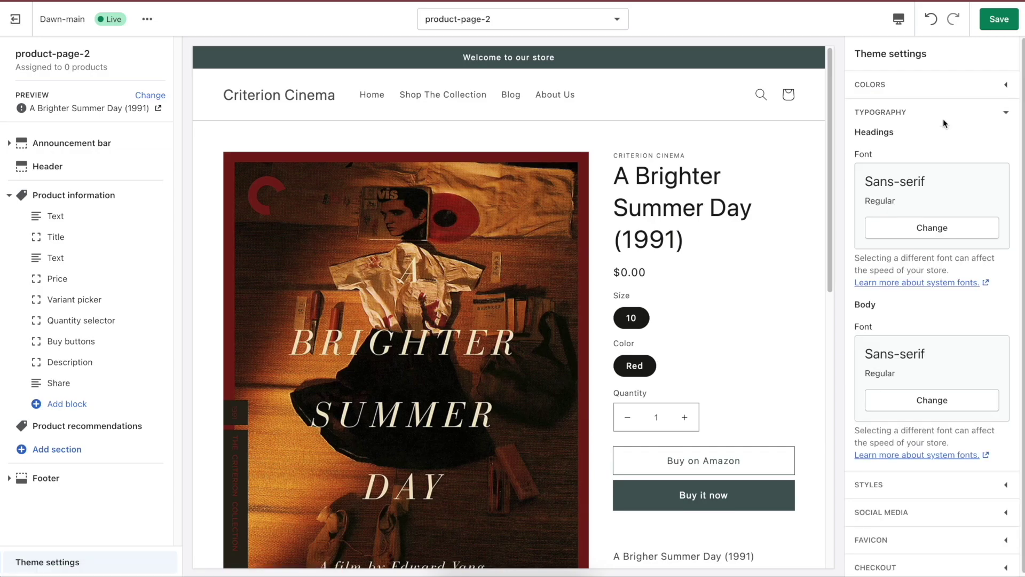
left_click(920, 118)
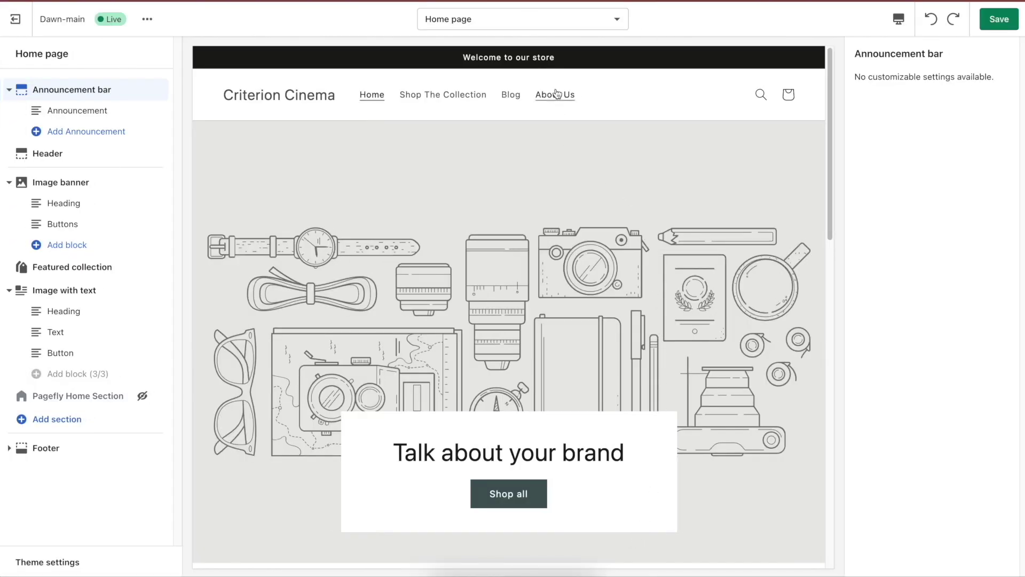
- Scroll through the list of templates and close it
left_click(567, 21)
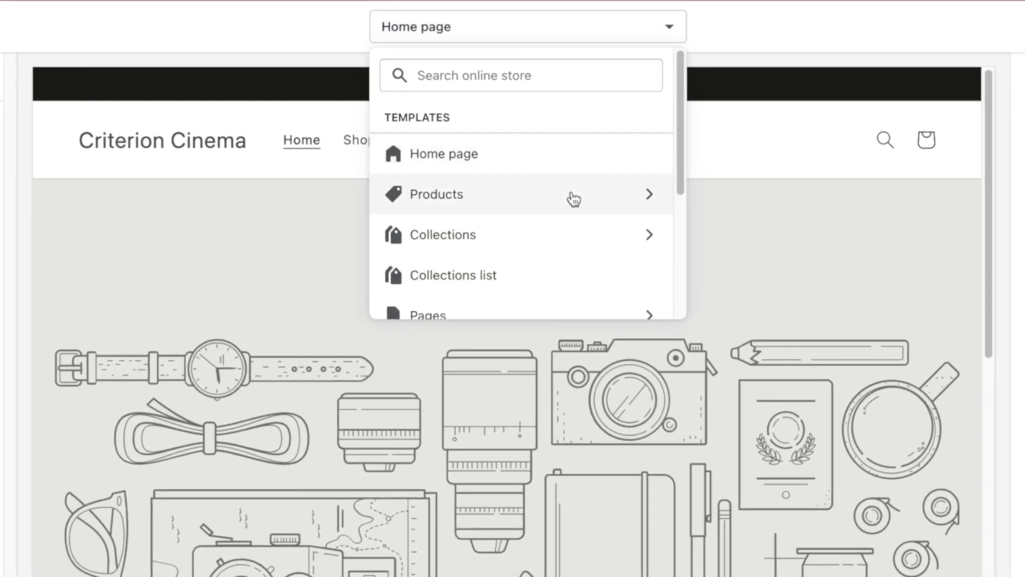
scroll(574, 199, "down", 3)
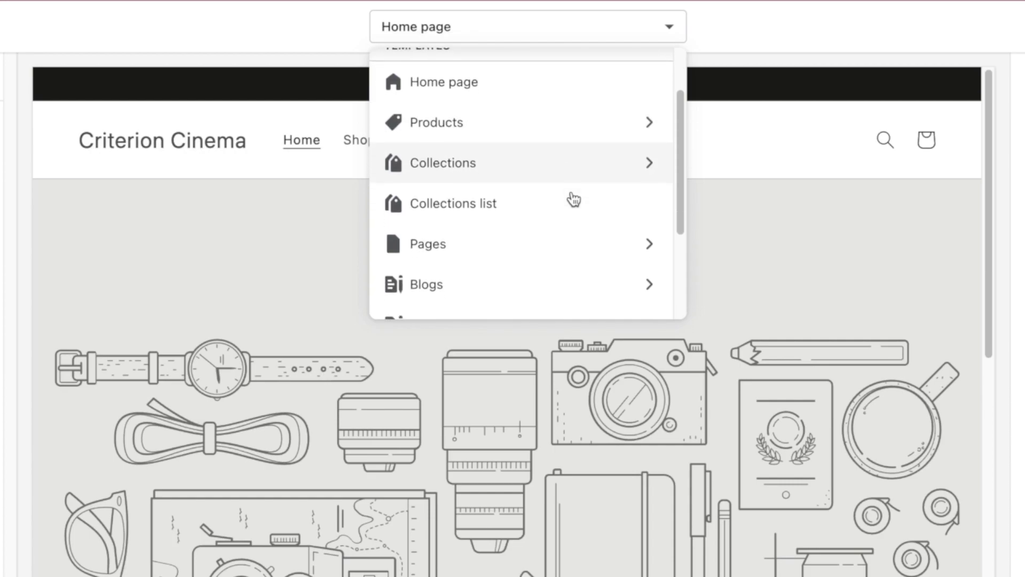
scroll(574, 199, "down", 5)
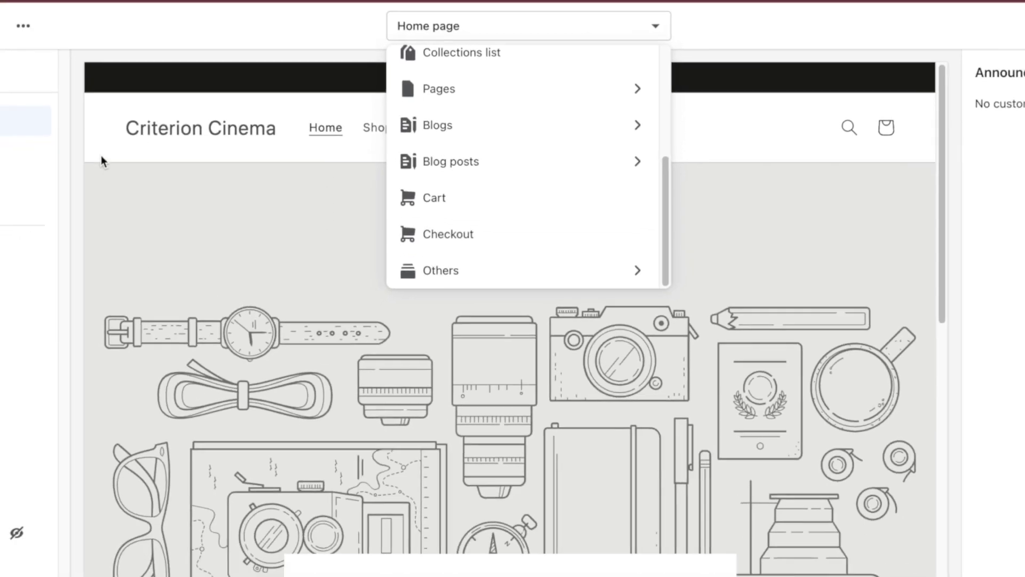
left_click(48, 178)
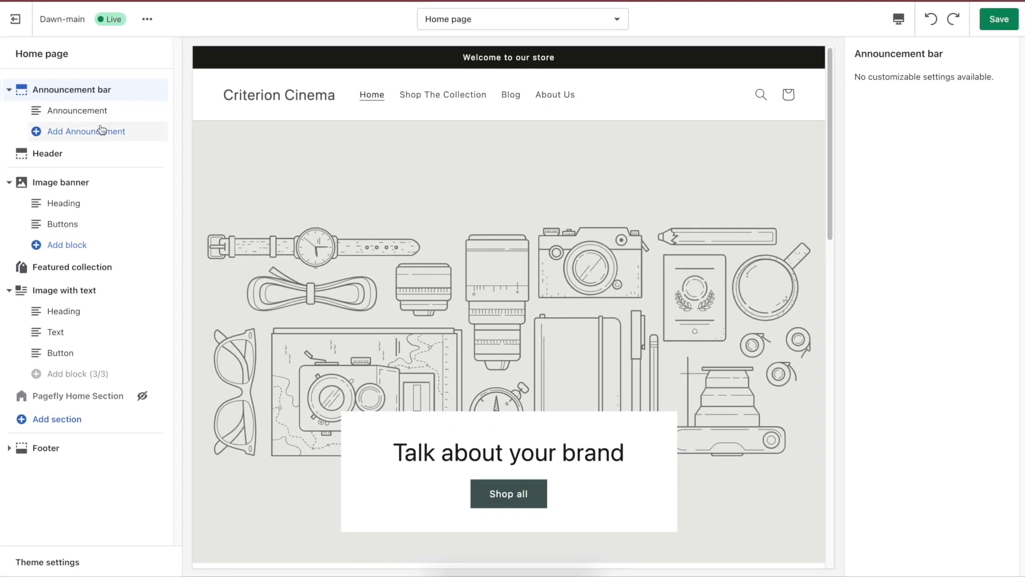
- Add a second announcement and preview the blocks the Image banner accepts
left_click(78, 137)
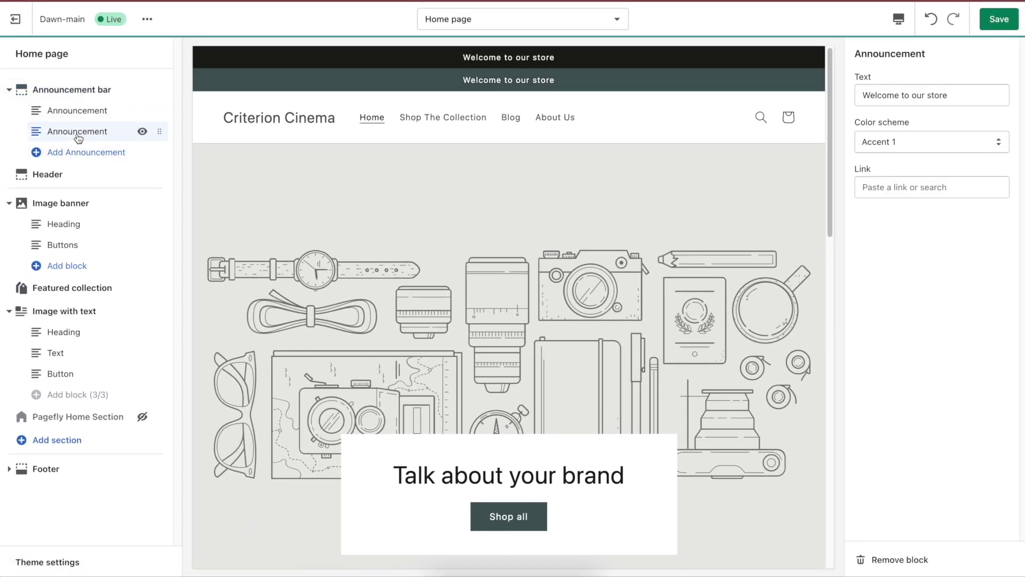
left_click(80, 266)
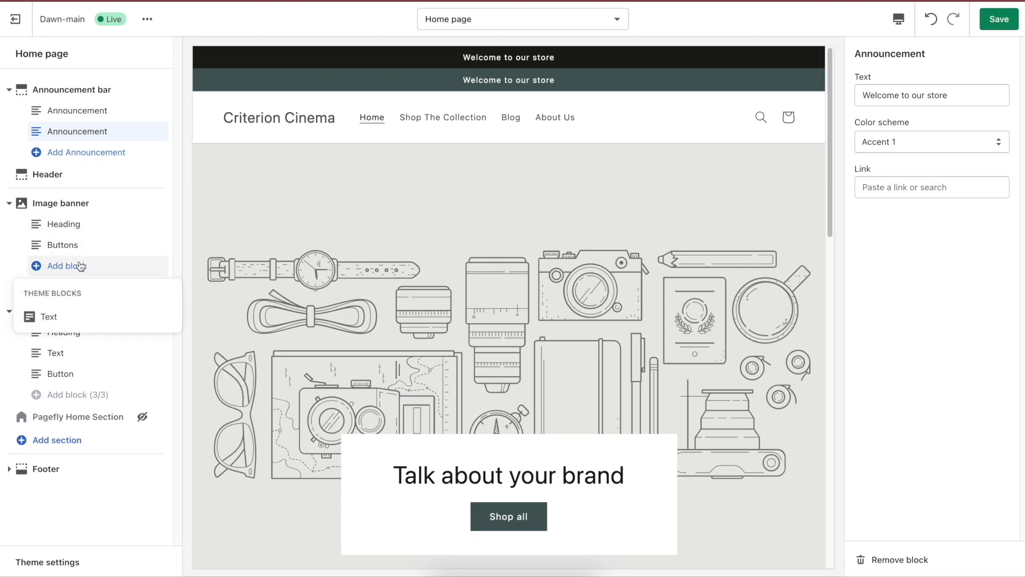
left_click(73, 396)
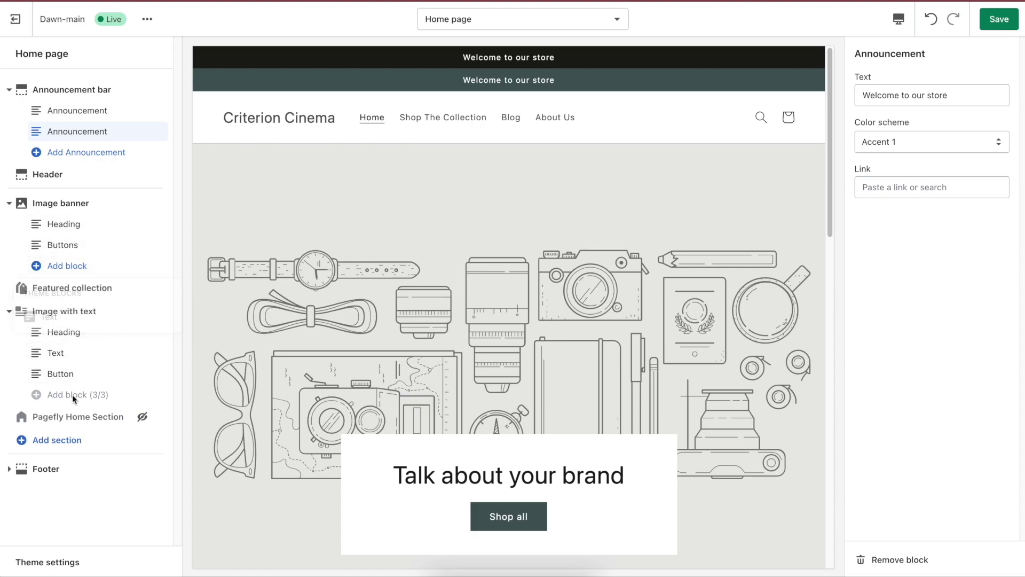
- Browse all section types available for the home page, then bring up the template list
left_click(62, 444)
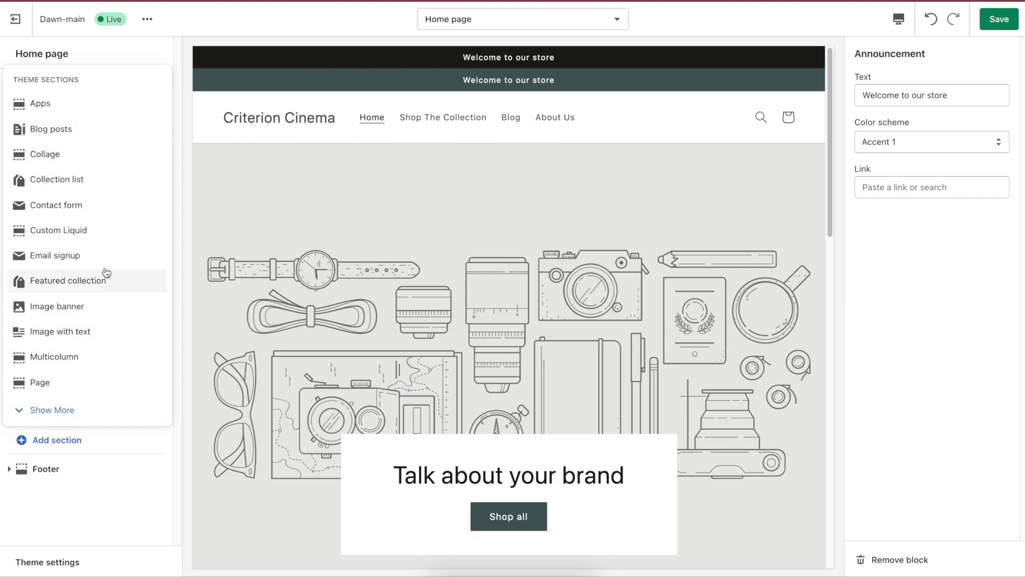
left_click(75, 409)
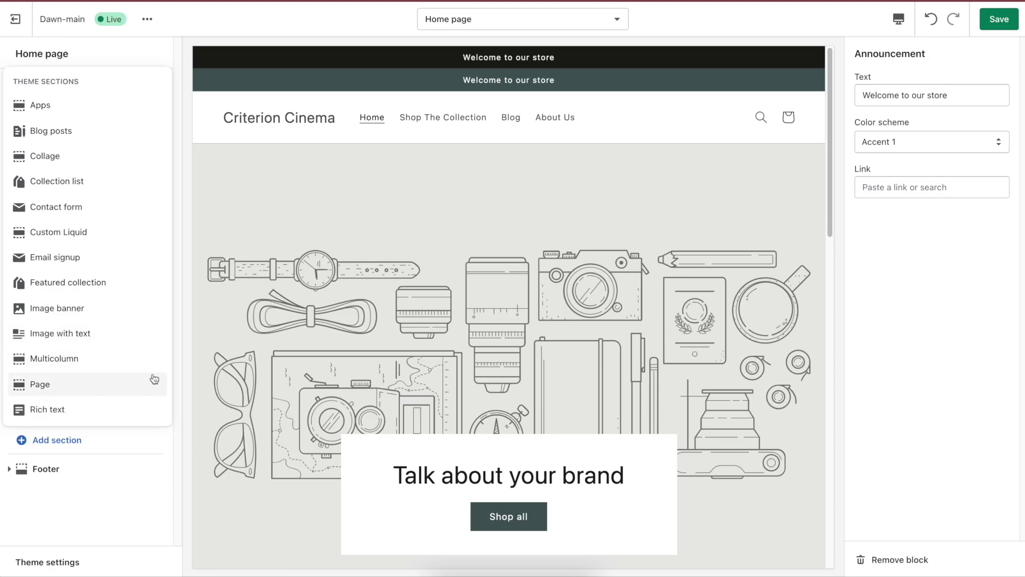
key("Escape")
left_click(584, 23)
- Open the Default product template and inspect its vendor, title and subtitle text blocks
left_click(565, 130)
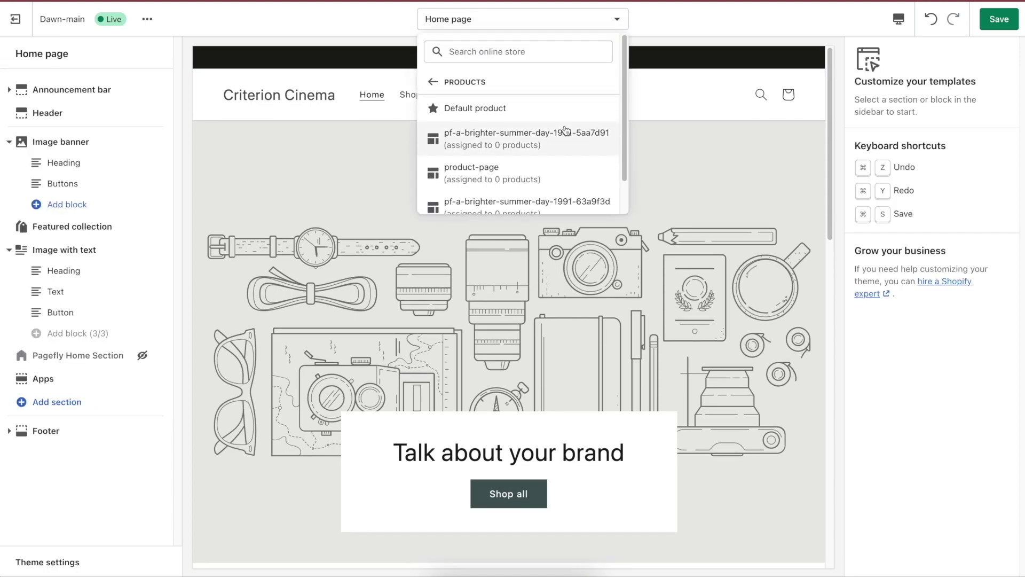
left_click(543, 109)
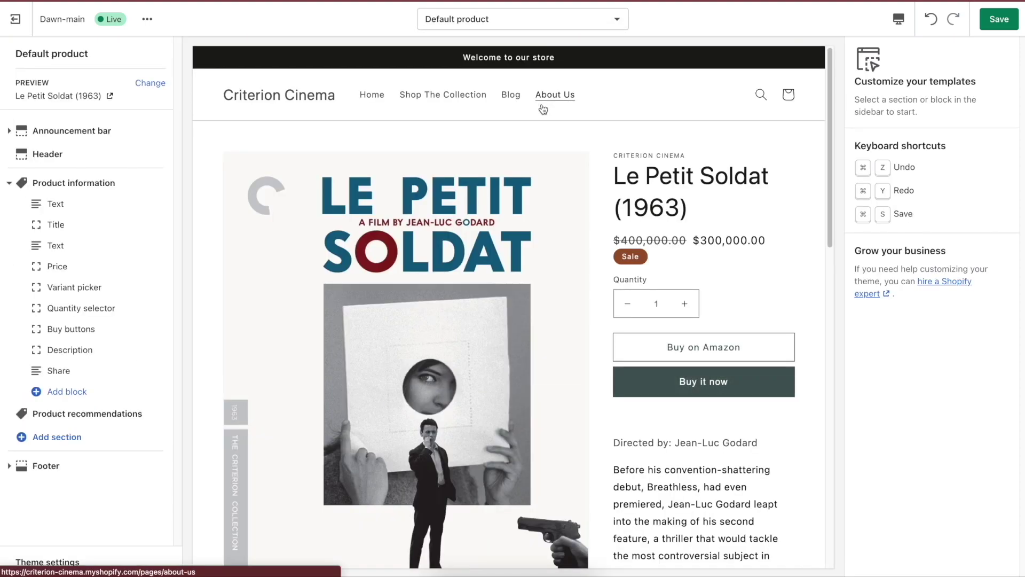
left_click(123, 206)
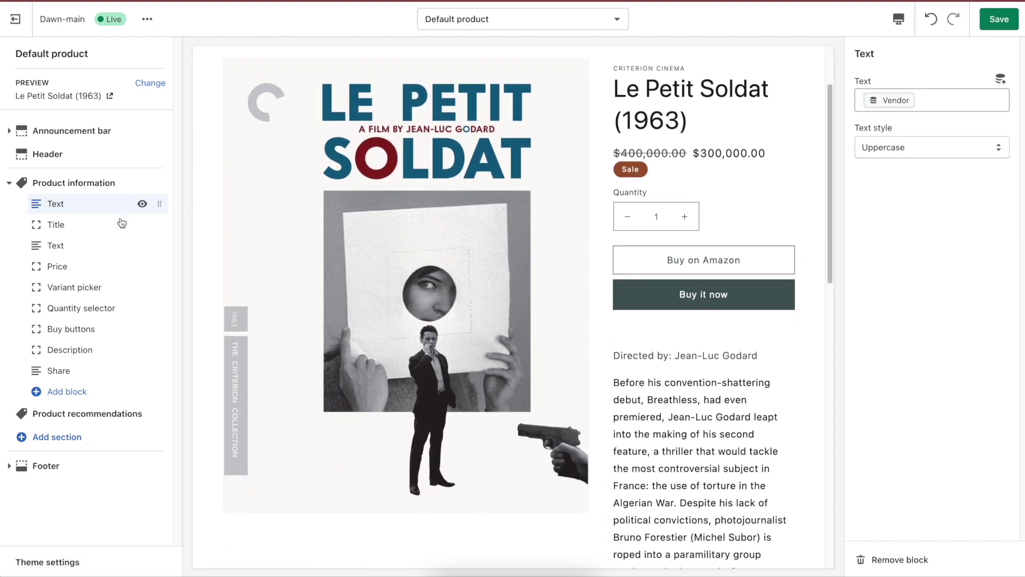
left_click(122, 223)
left_click(121, 245)
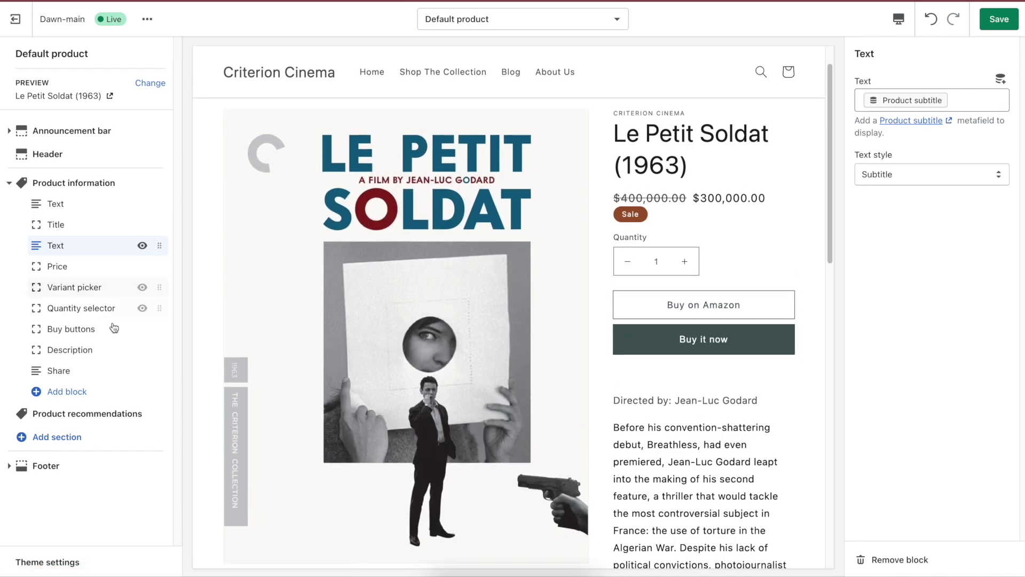
- Check product-page section options, then start a new metafield as the subtitle's dynamic source
left_click(98, 439)
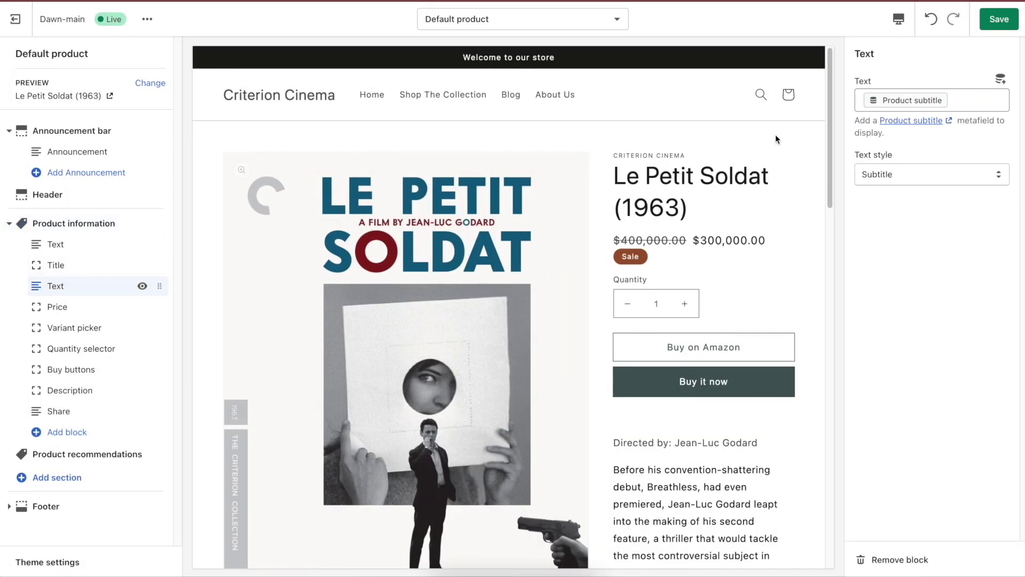
left_click(1001, 81)
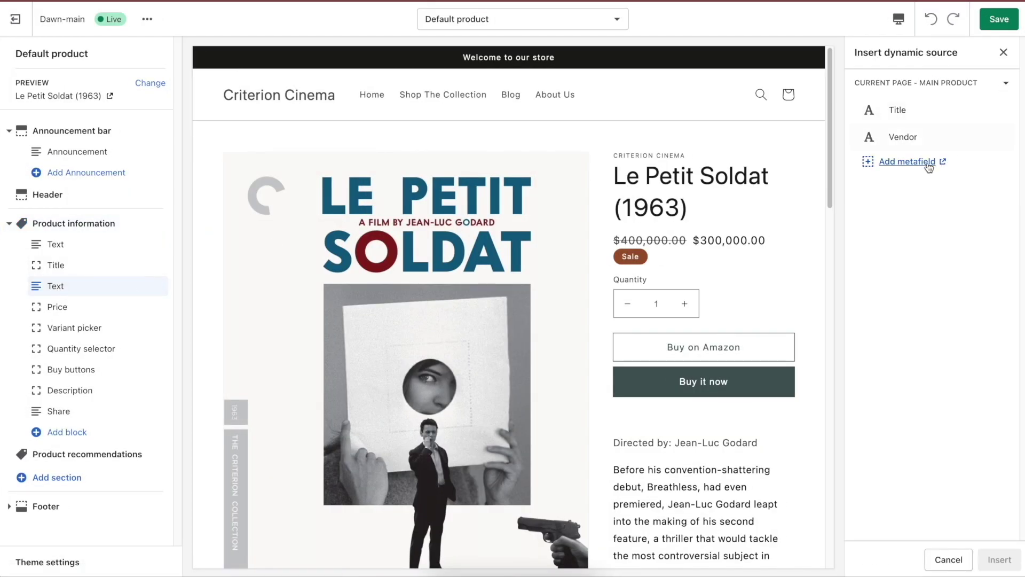
left_click(928, 163)
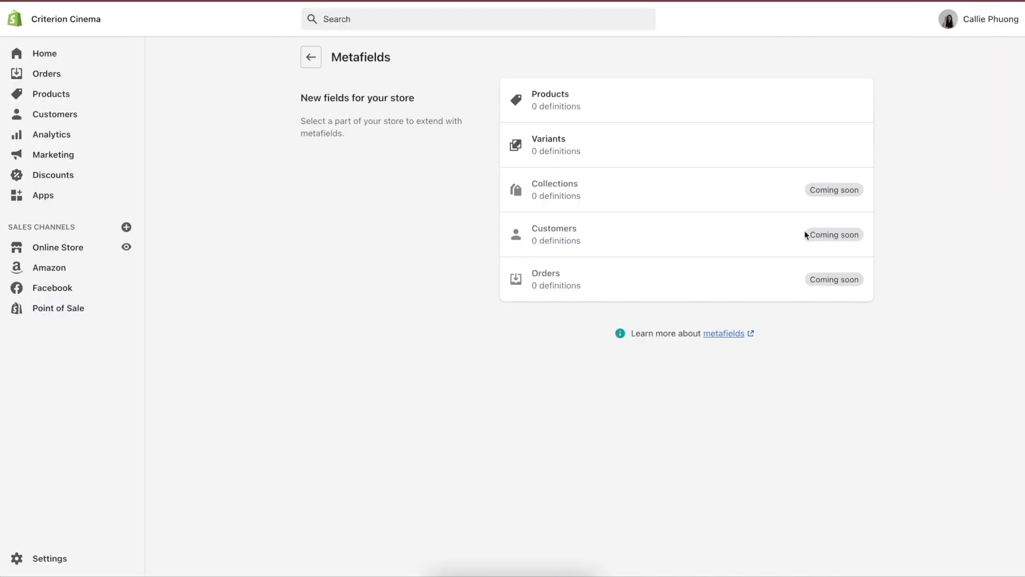
- Save the suggested 'Product subtitle' single line text metafield for products, then open Products
left_click(543, 95)
left_click(595, 341)
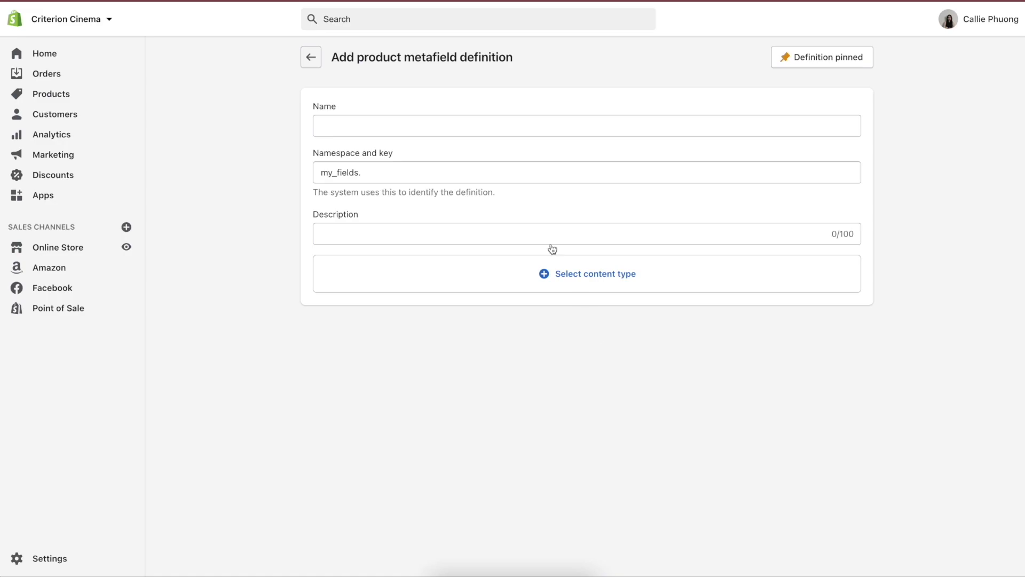
left_click(500, 127)
left_click(481, 185)
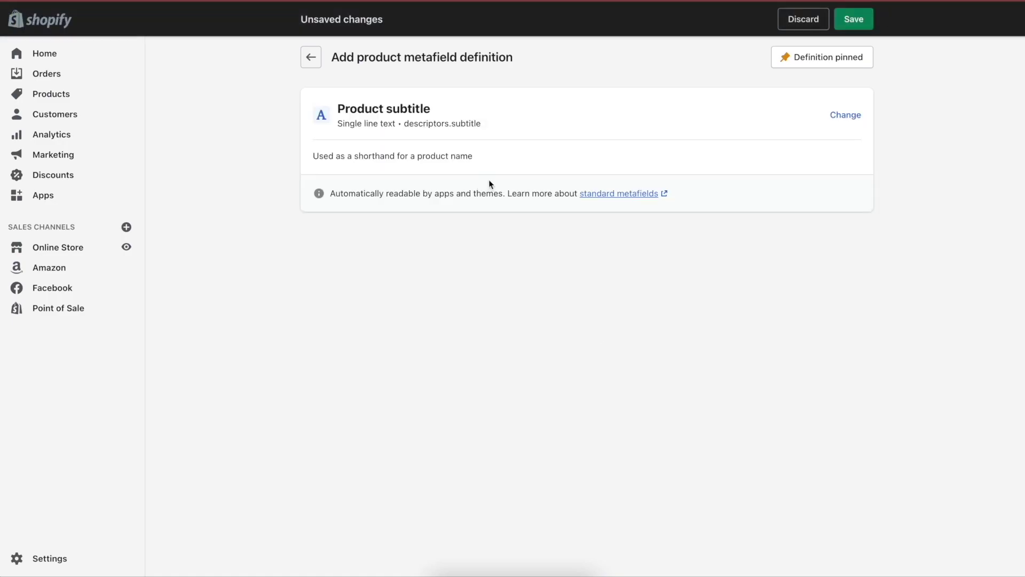
left_click(854, 19)
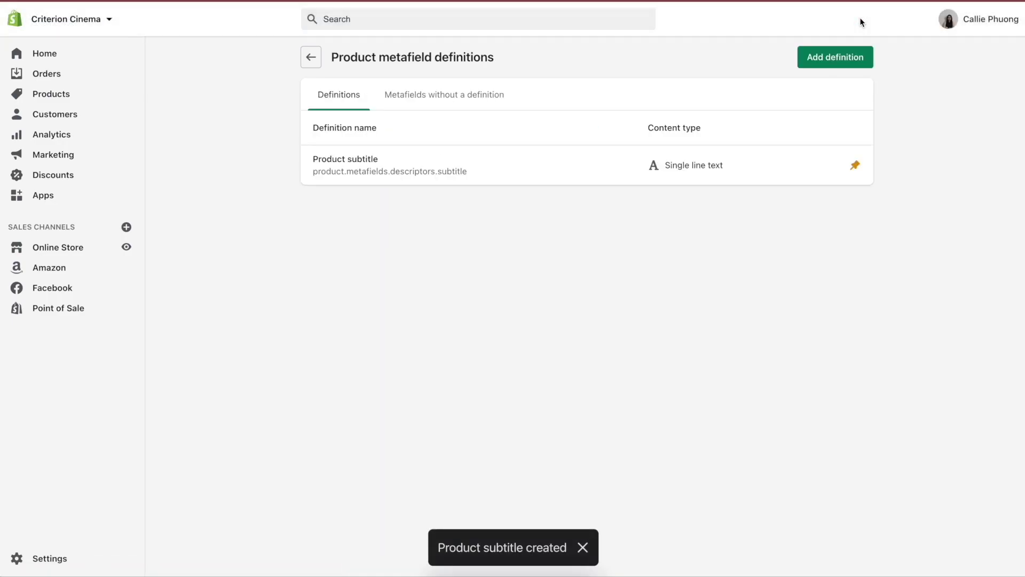
left_click(122, 97)
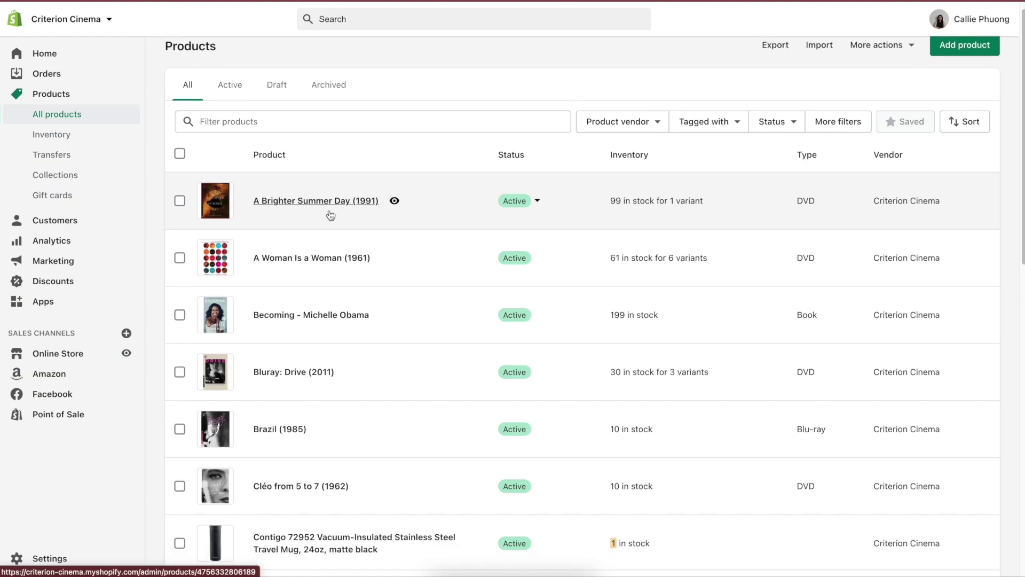
- Set the Product subtitle metafield of Le Petit Soldat (1963) to 'This product is amazing' and save
scroll(330, 216, "down", 6)
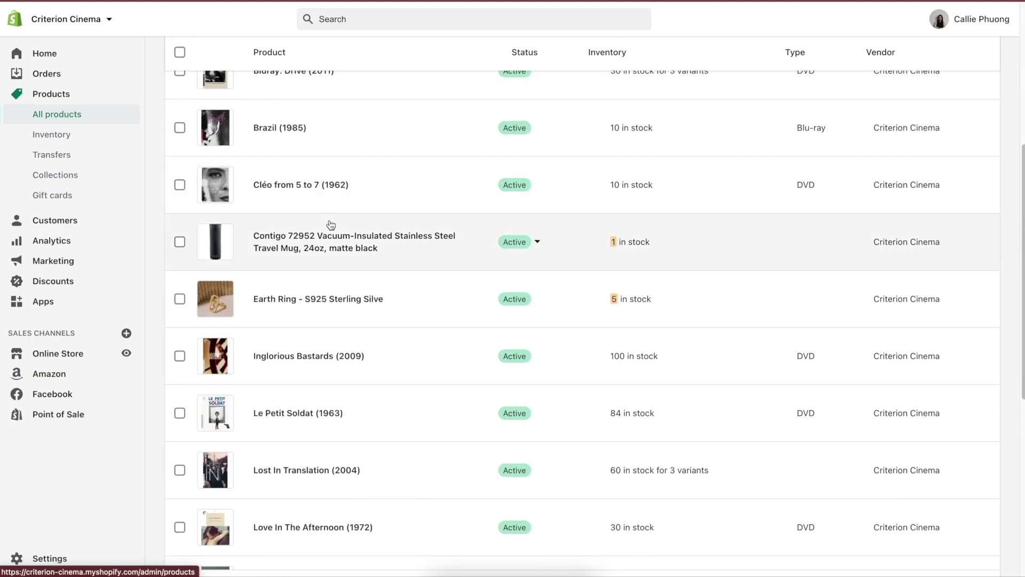
left_click(307, 412)
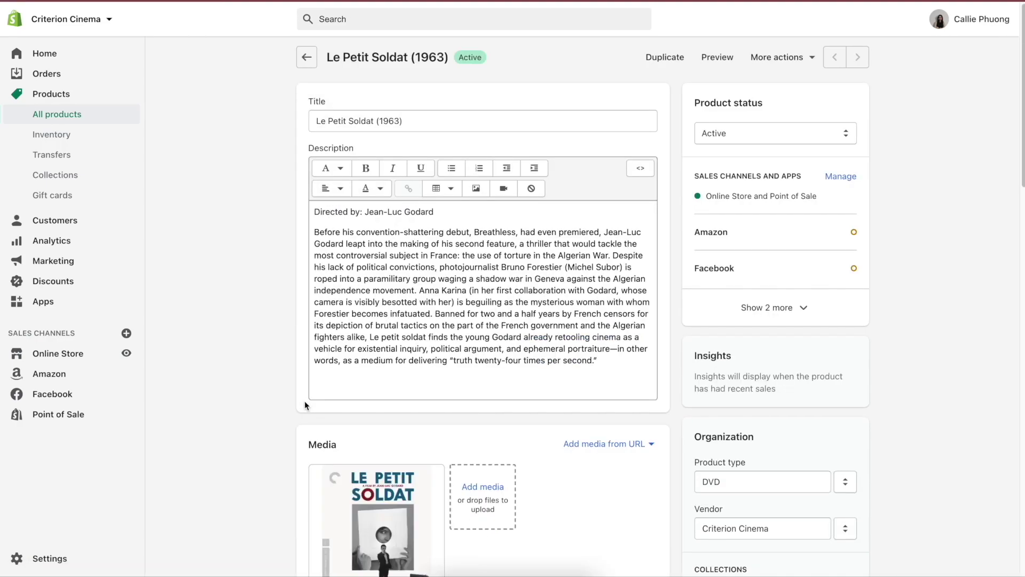
scroll(547, 392, "down", 9)
scroll(547, 388, "down", 14)
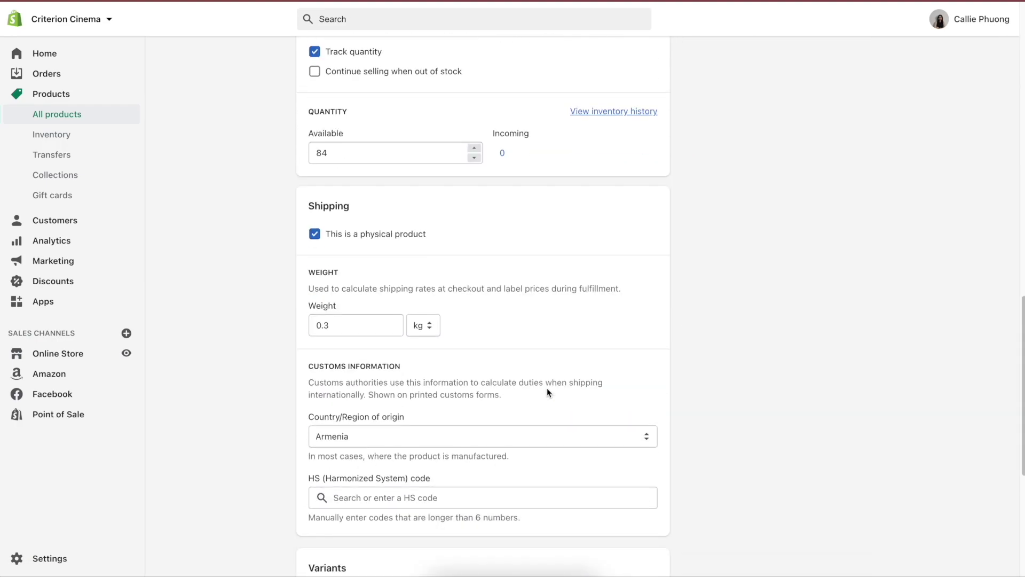
left_click(498, 487)
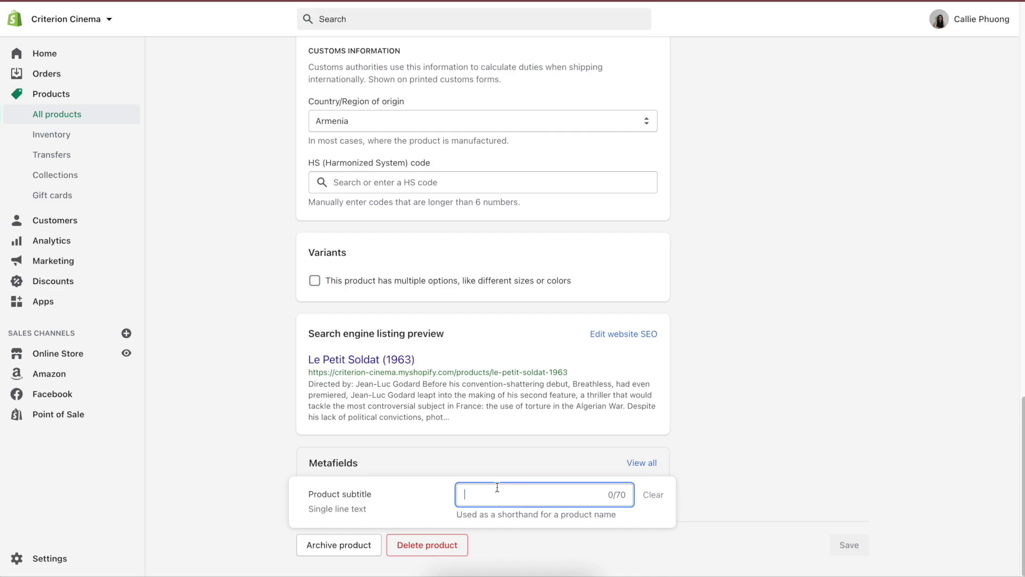
type("This product is amazing")
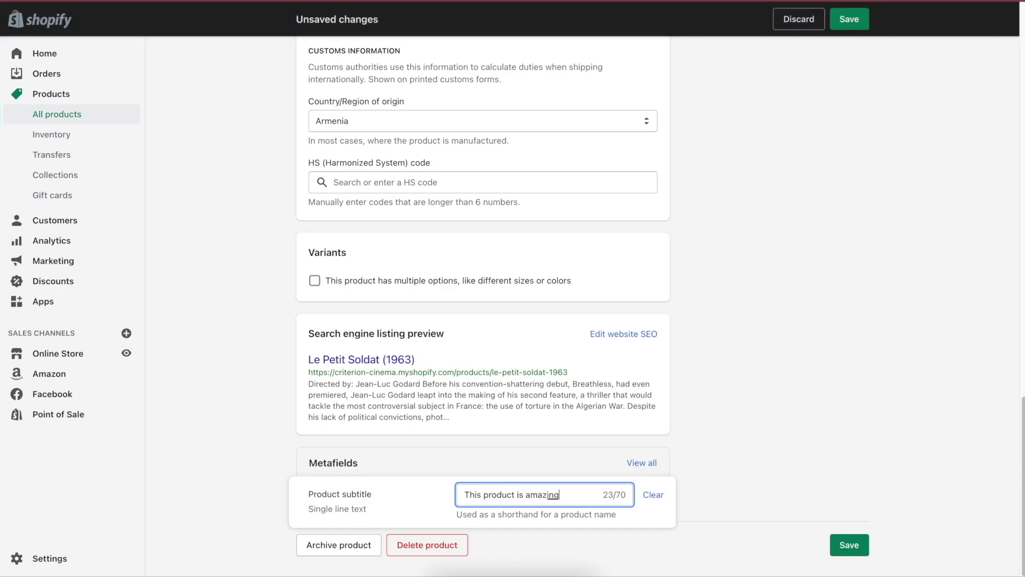
left_click(849, 544)
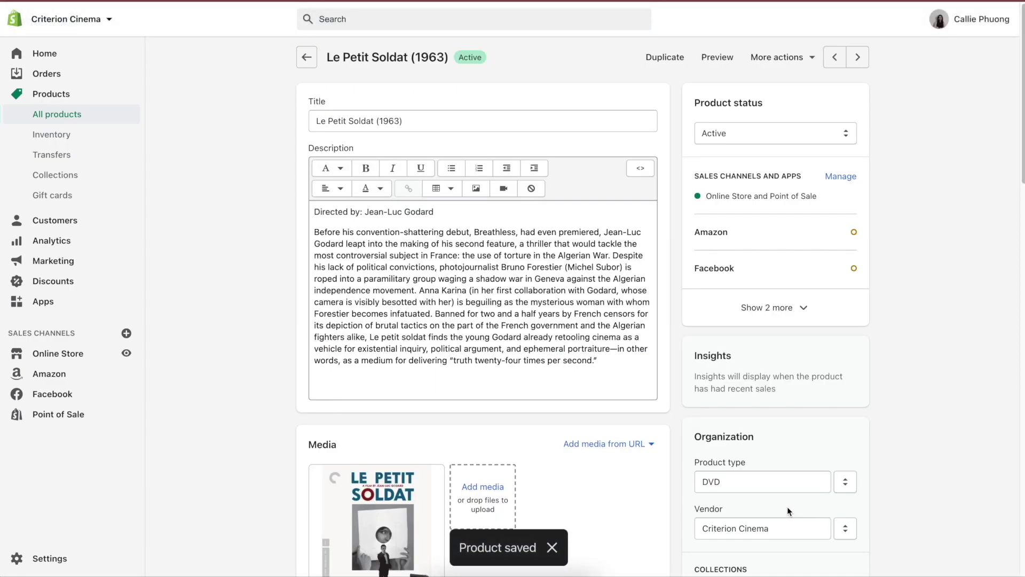
left_click(88, 357)
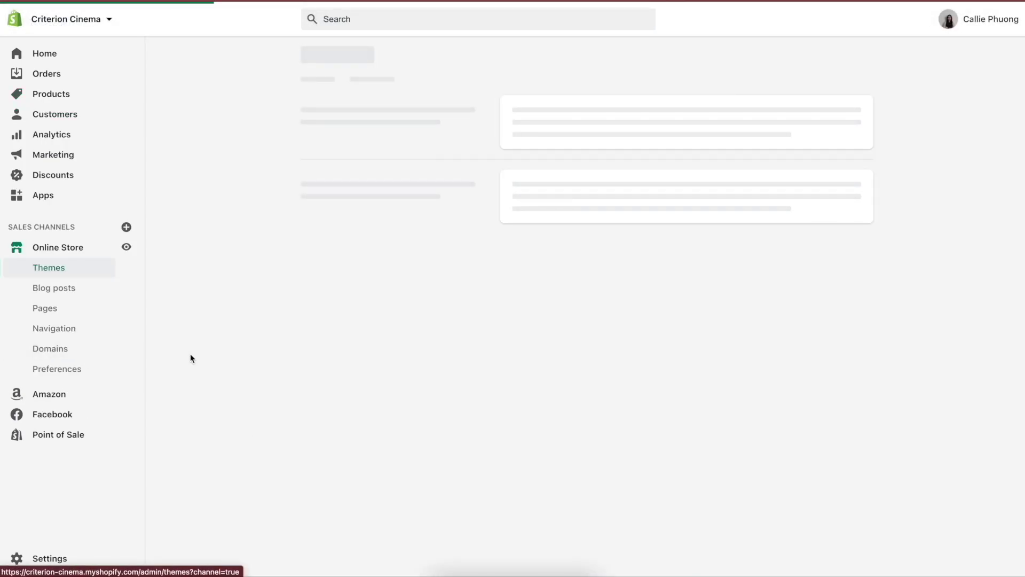
- Customize Dawn-main on the Default product template, then reopen the list of product templates
left_click(821, 292)
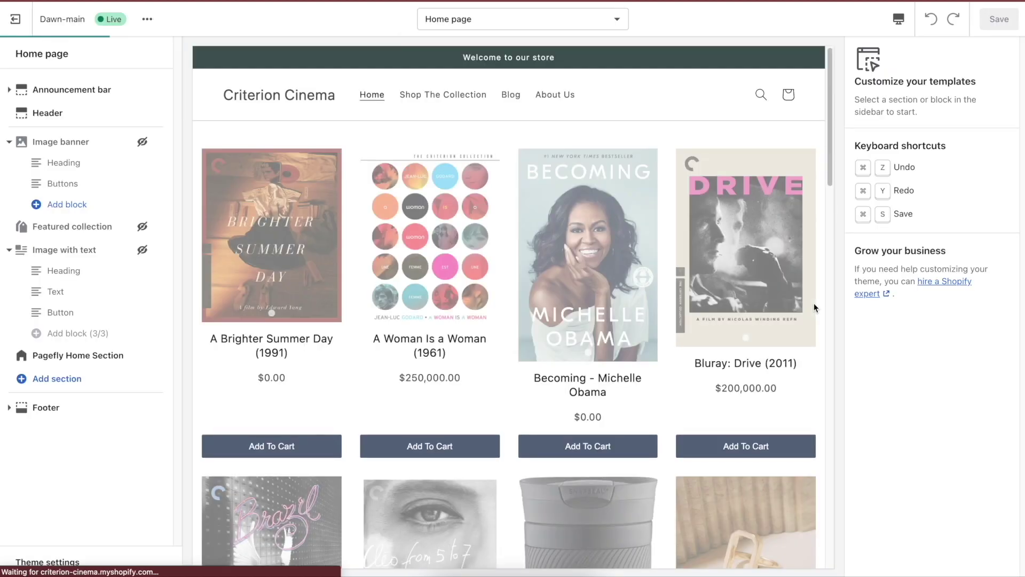
left_click(513, 19)
left_click(505, 127)
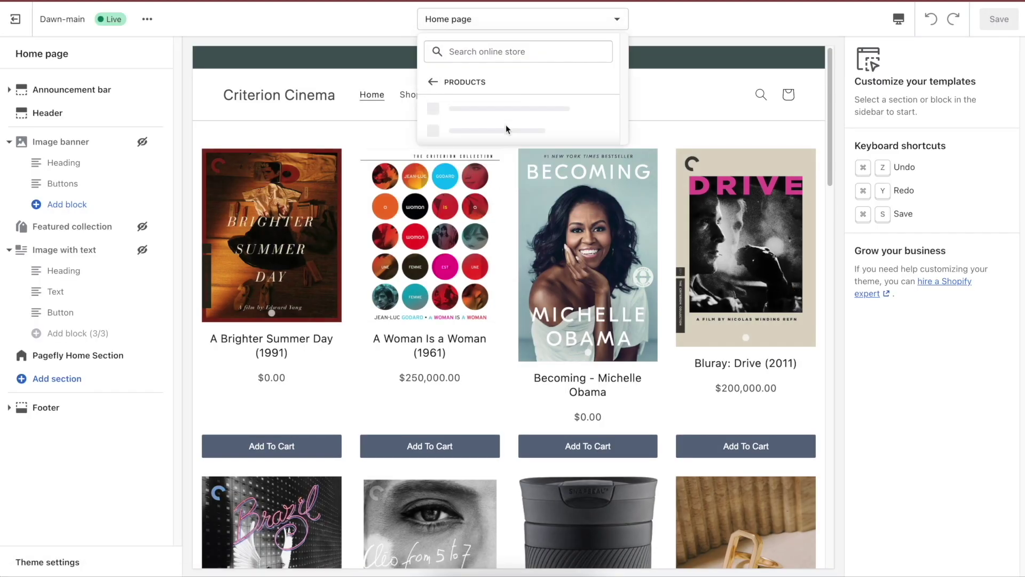
left_click(508, 119)
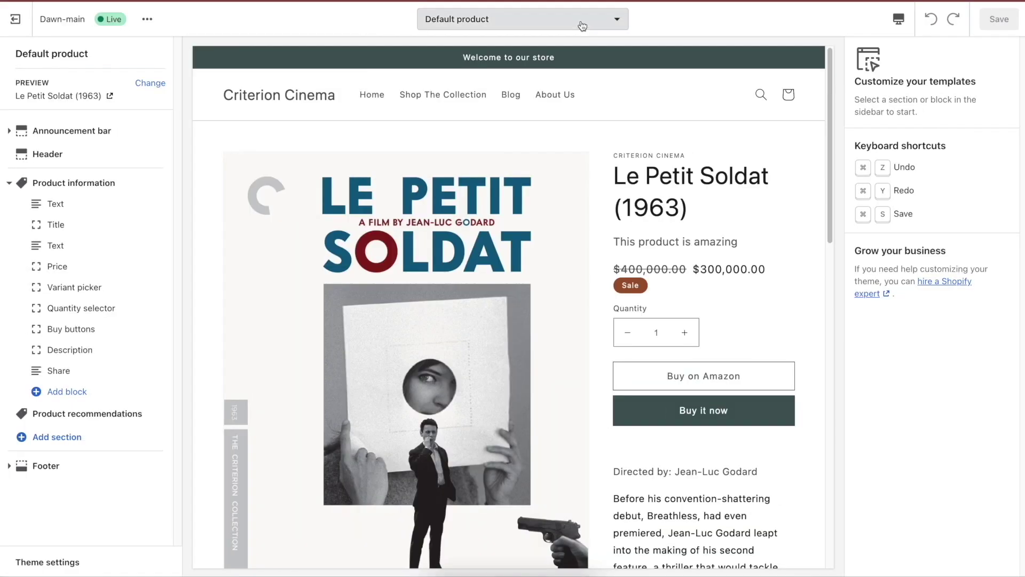
left_click(582, 21)
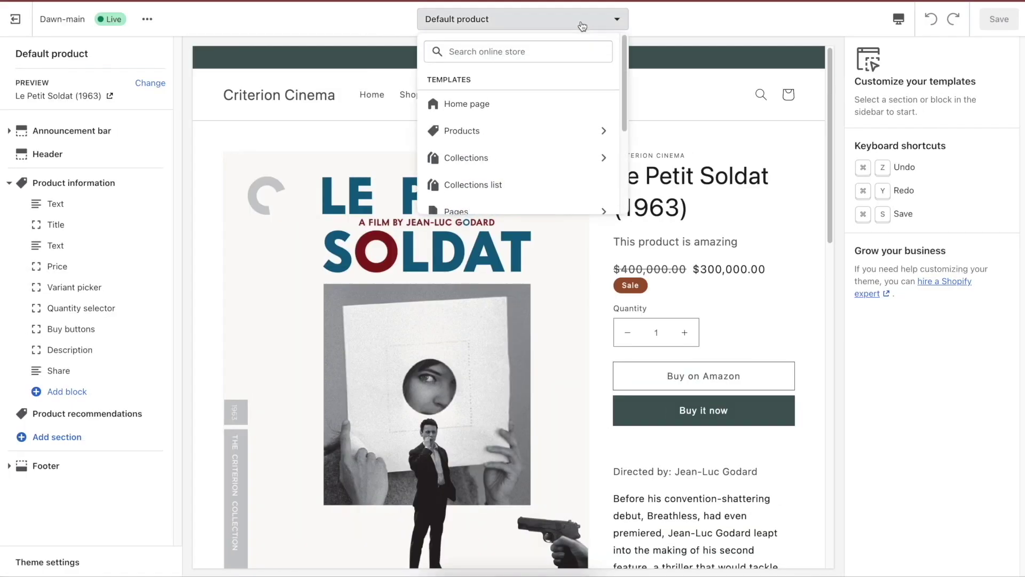
left_click(551, 131)
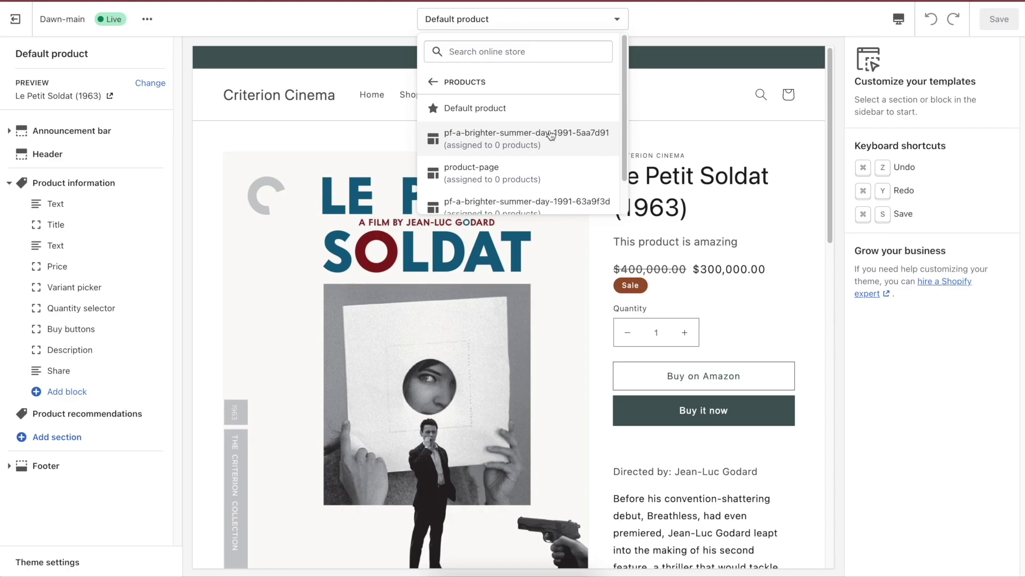
scroll(545, 140, "down", 1)
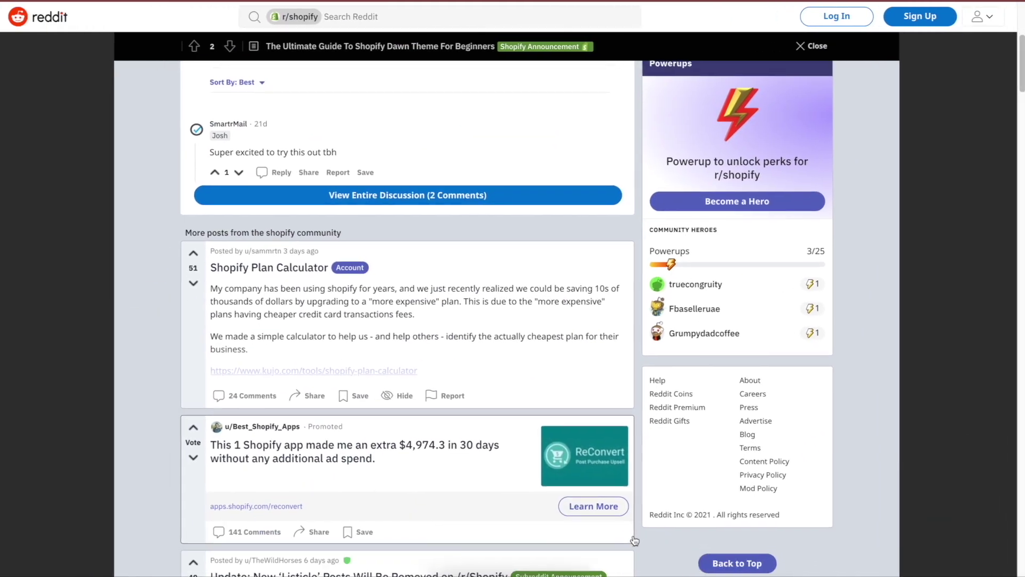
scroll(636, 540, "down", 5)
scroll(637, 540, "down", 15)
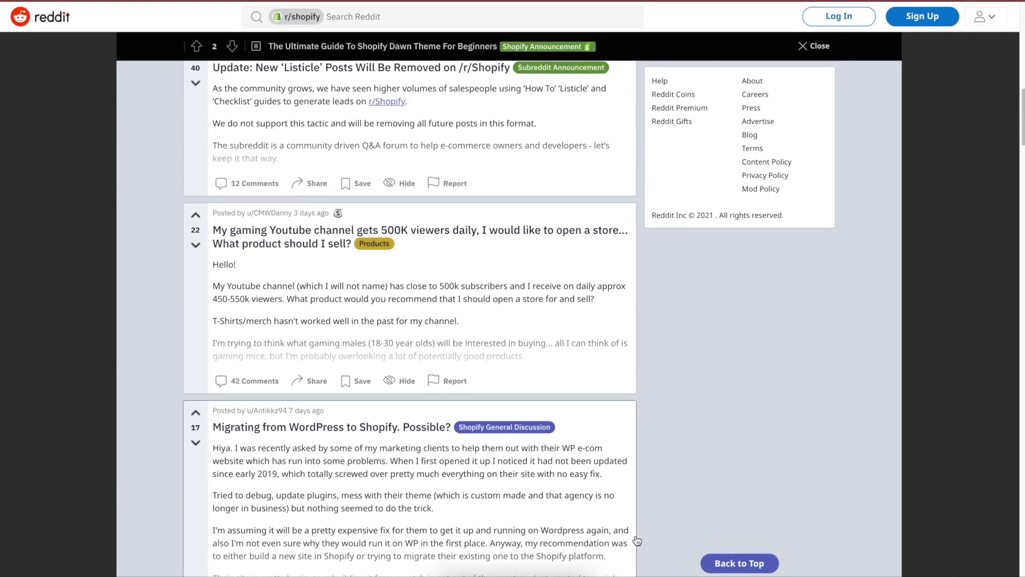
scroll(637, 540, "down", 11)
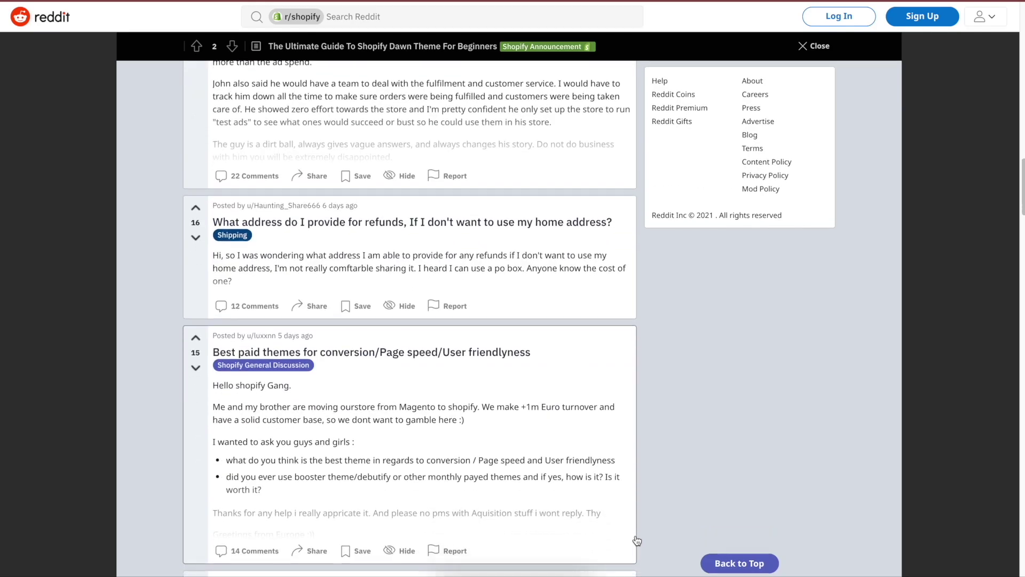
scroll(637, 541, "down", 4)
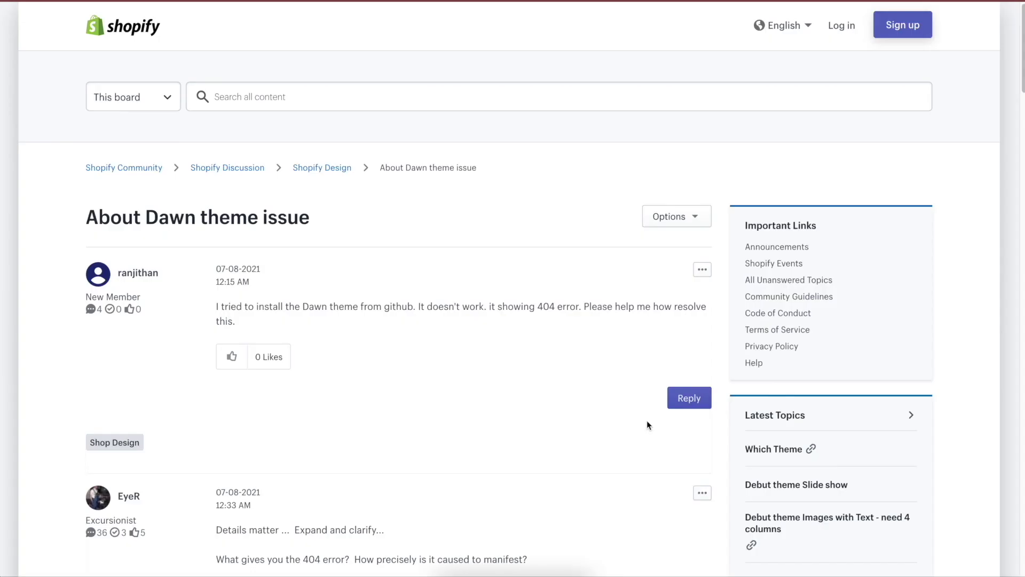
scroll(647, 421, "down", 3)
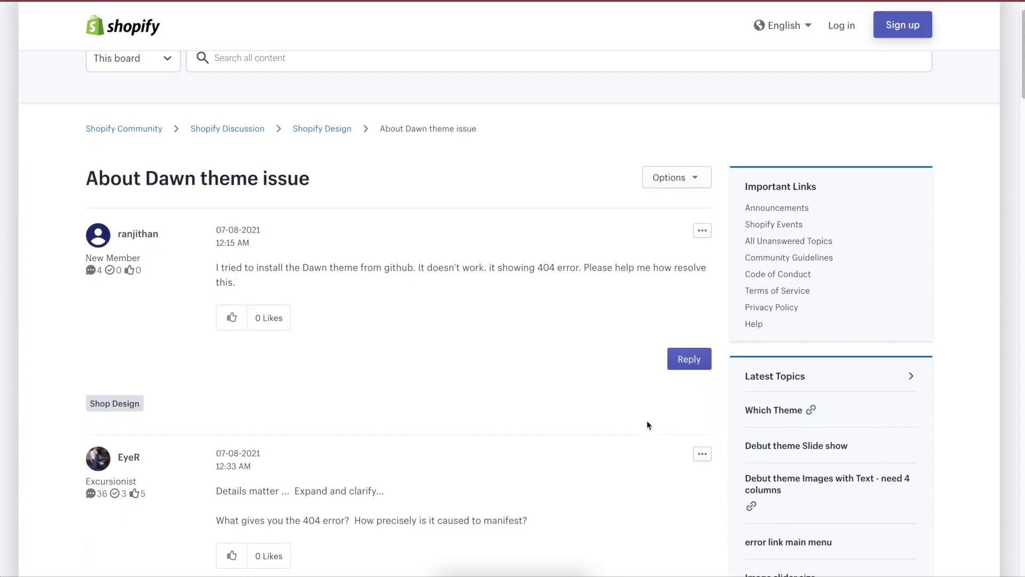
scroll(648, 424, "down", 10)
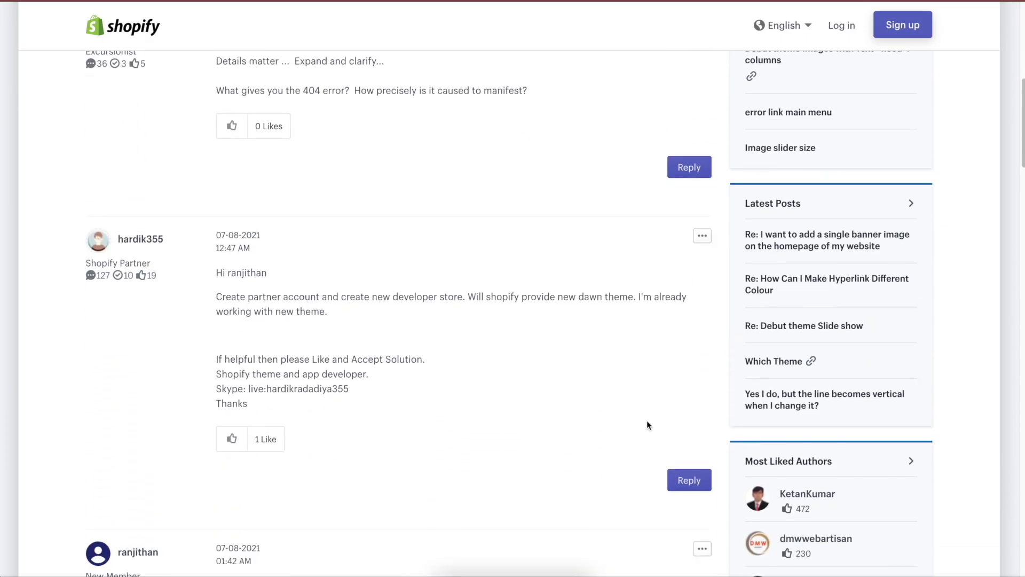
scroll(647, 425, "down", 12)
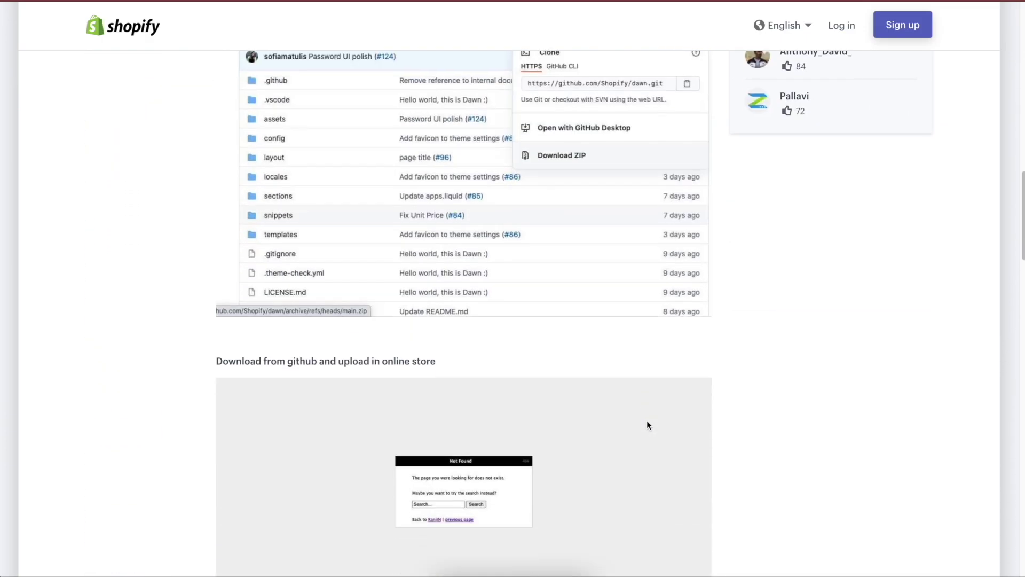
scroll(647, 425, "down", 12)
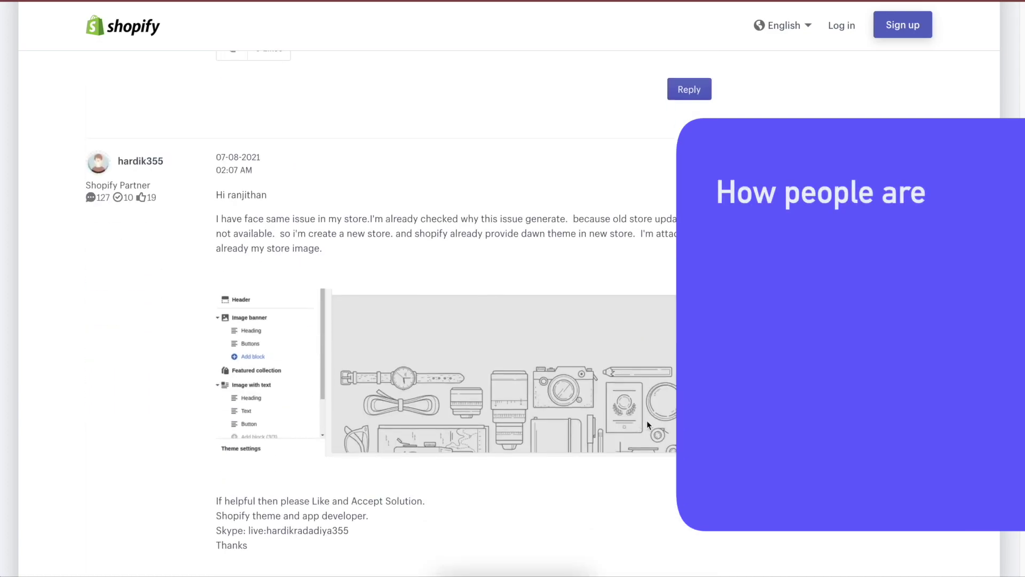
scroll(647, 426, "down", 2)
key("Home")
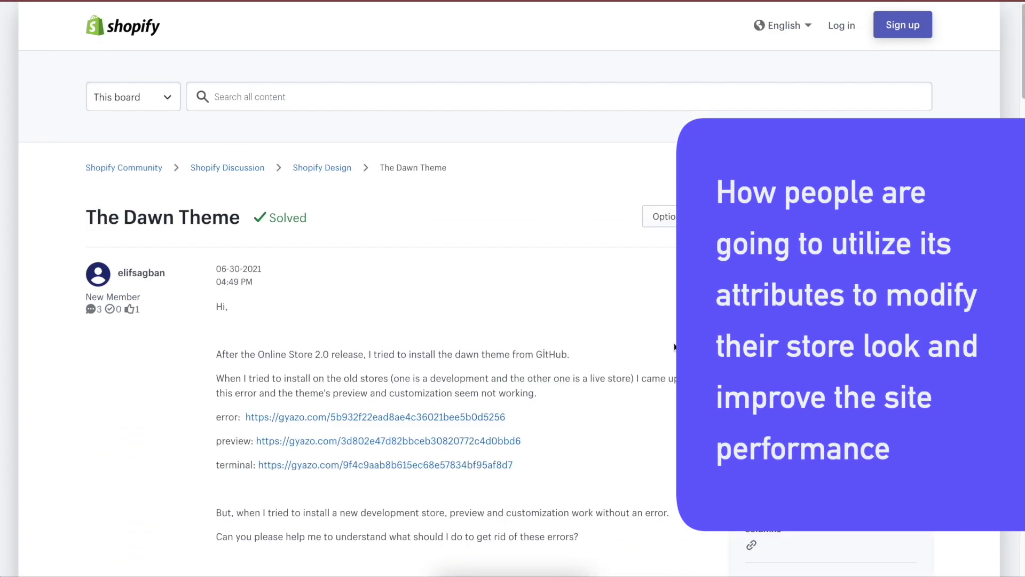
scroll(674, 346, "down", 4)
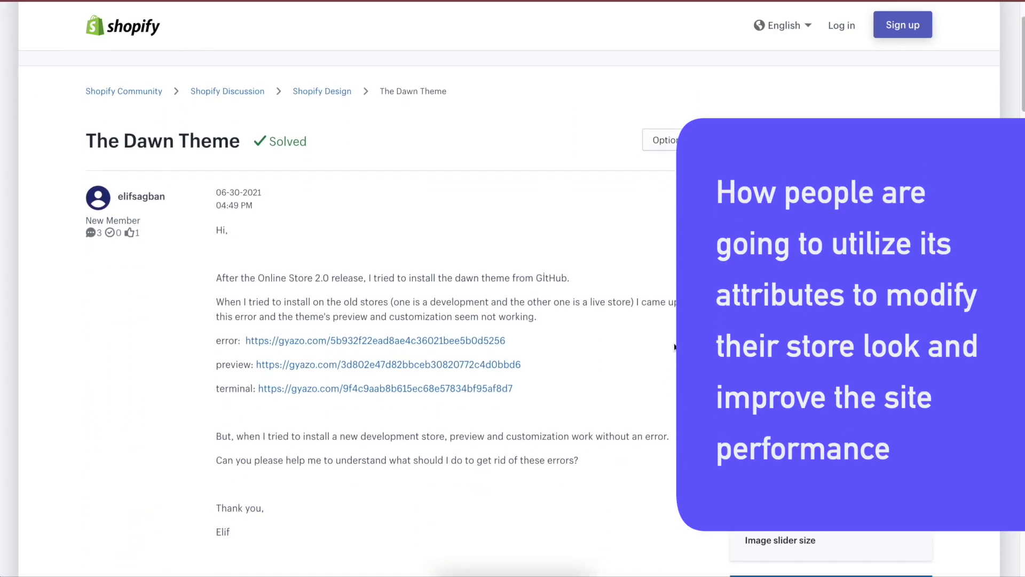
scroll(675, 346, "down", 7)
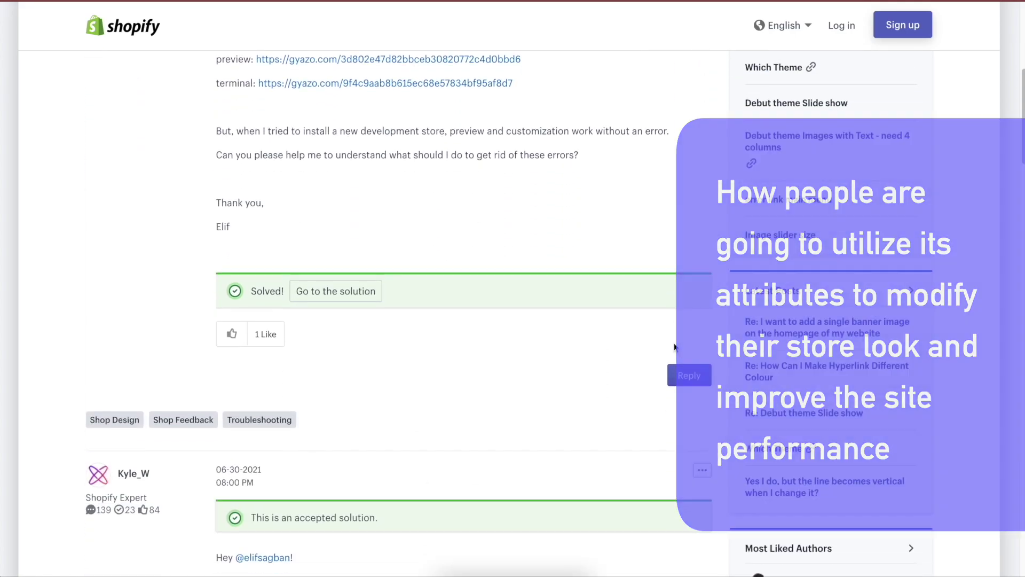
scroll(674, 343, "down", 9)
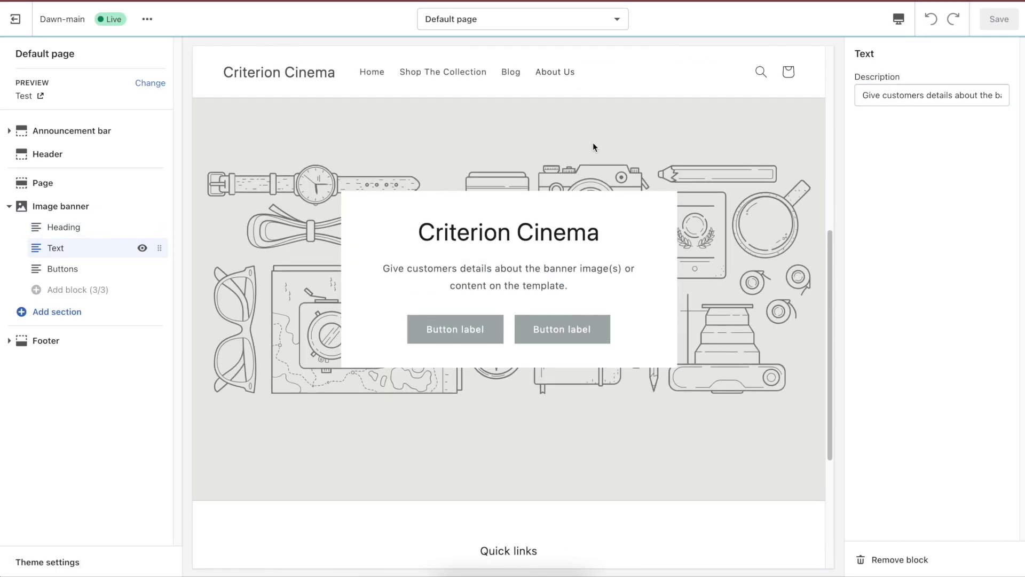
- Change the banner description to 'Important classic and contemporary films from all around the world'
double_click(912, 96)
left_click(912, 96)
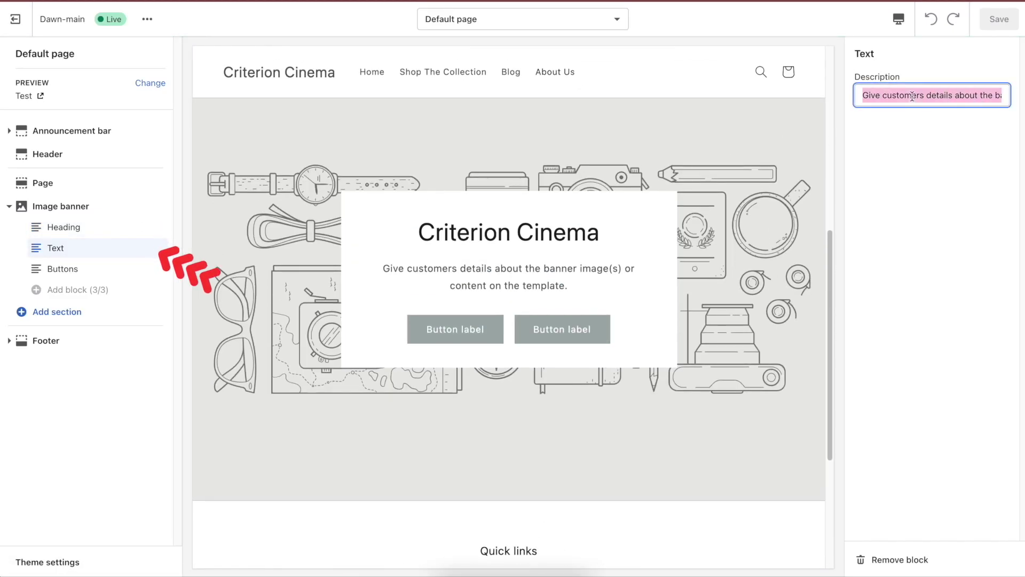
type("Import")
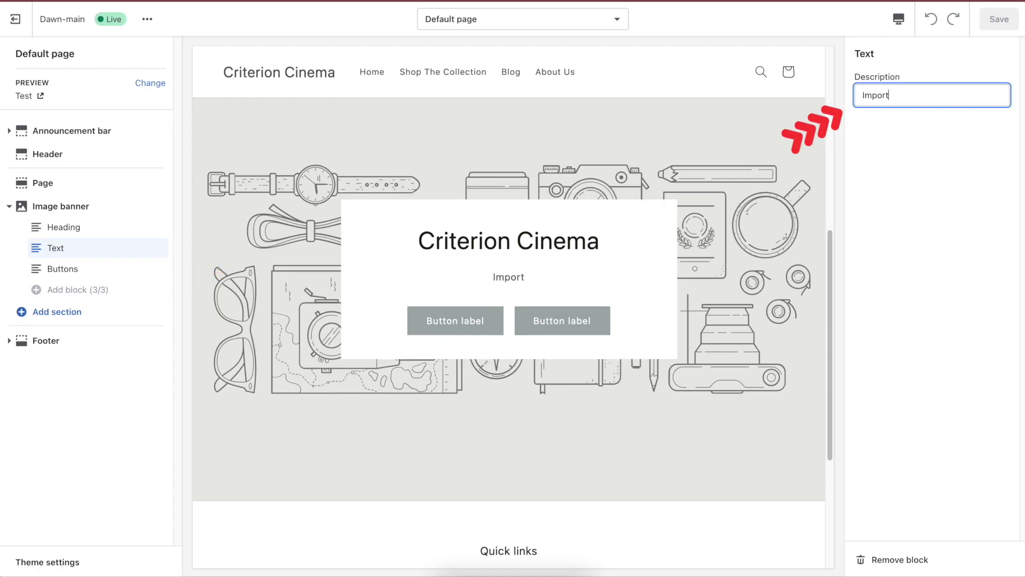
type("ant classic")
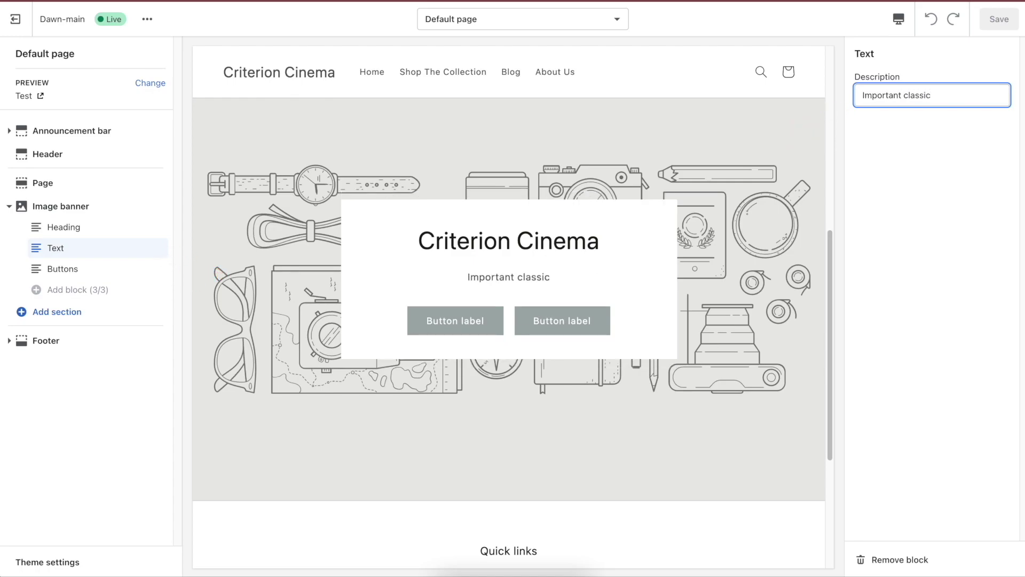
type(" and contemporary films from all ar")
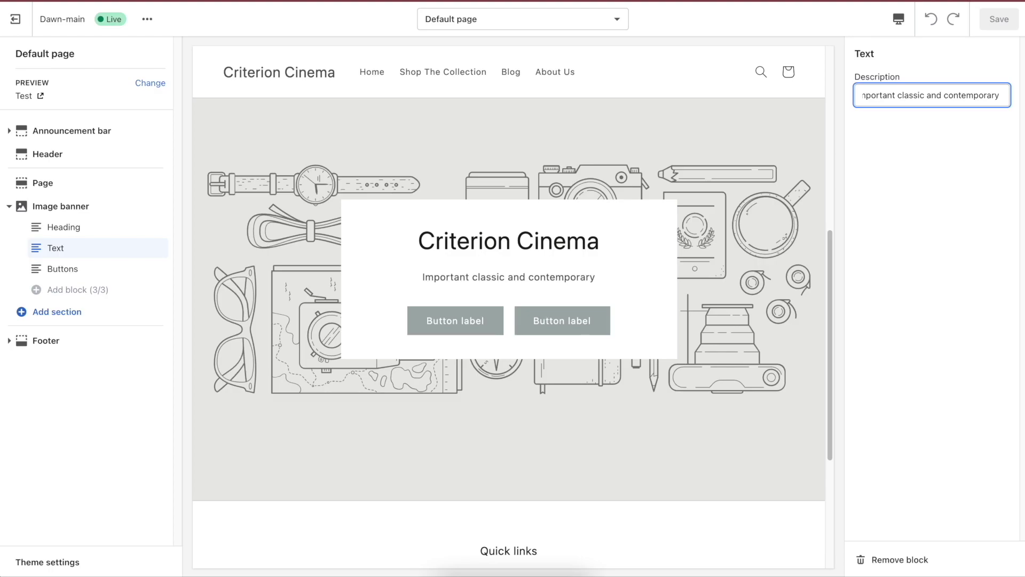
type("ound the world")
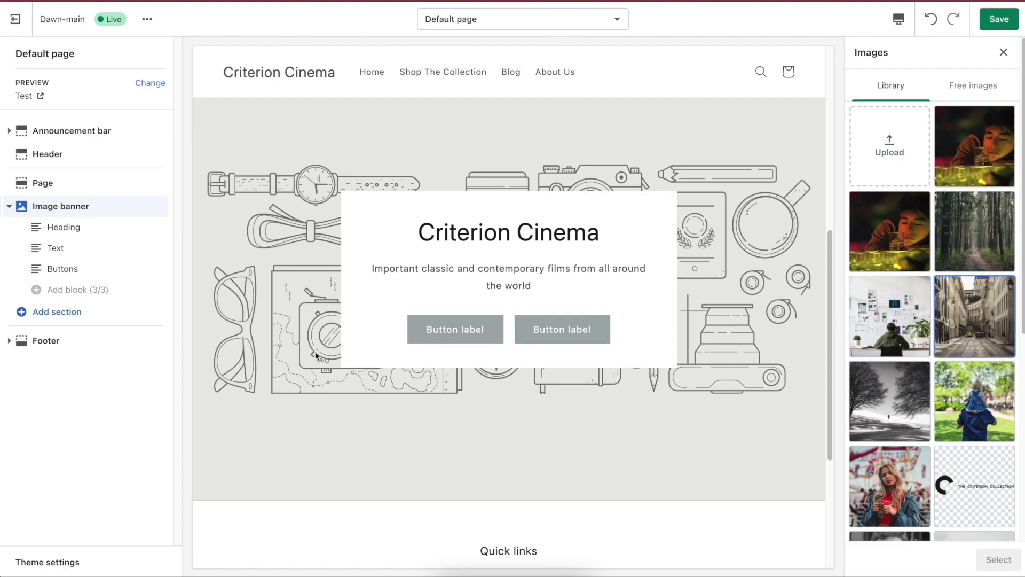
- Relabel the banner buttons 'Explore Now' and 'About Us'
left_click(63, 269)
triple_click(914, 93)
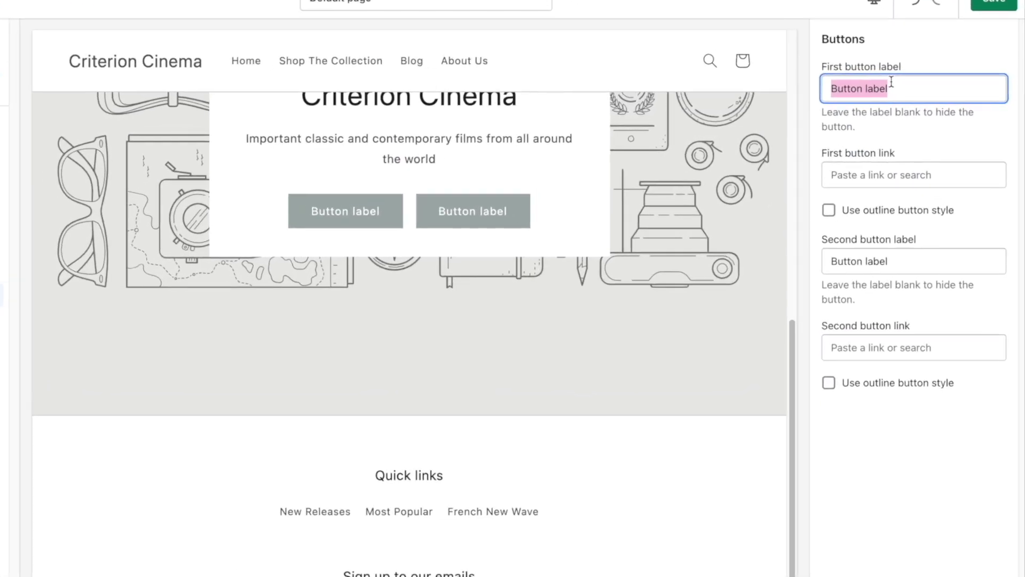
type("Explore Now")
left_click(867, 280)
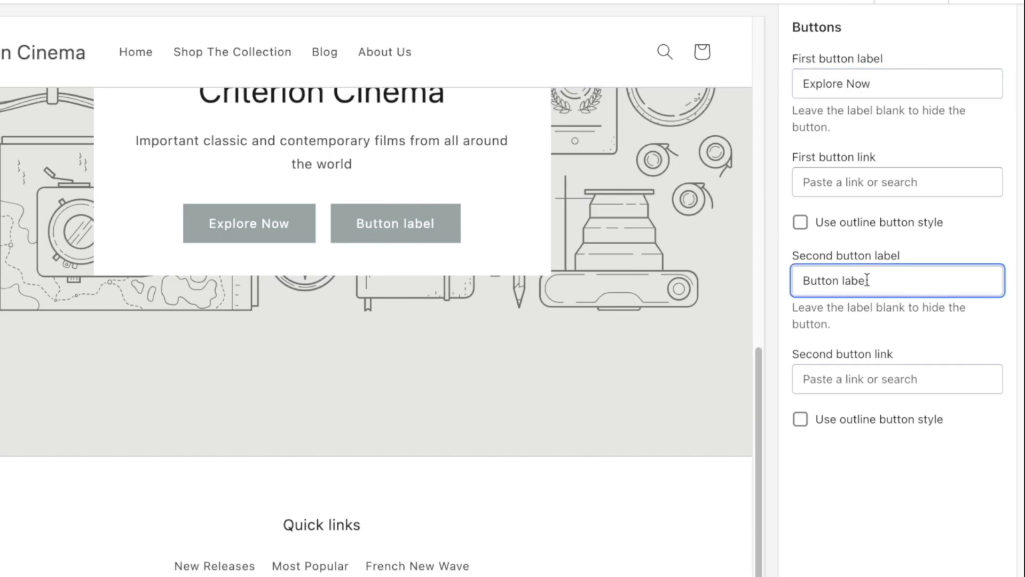
triple_click(867, 281)
type("About Us")
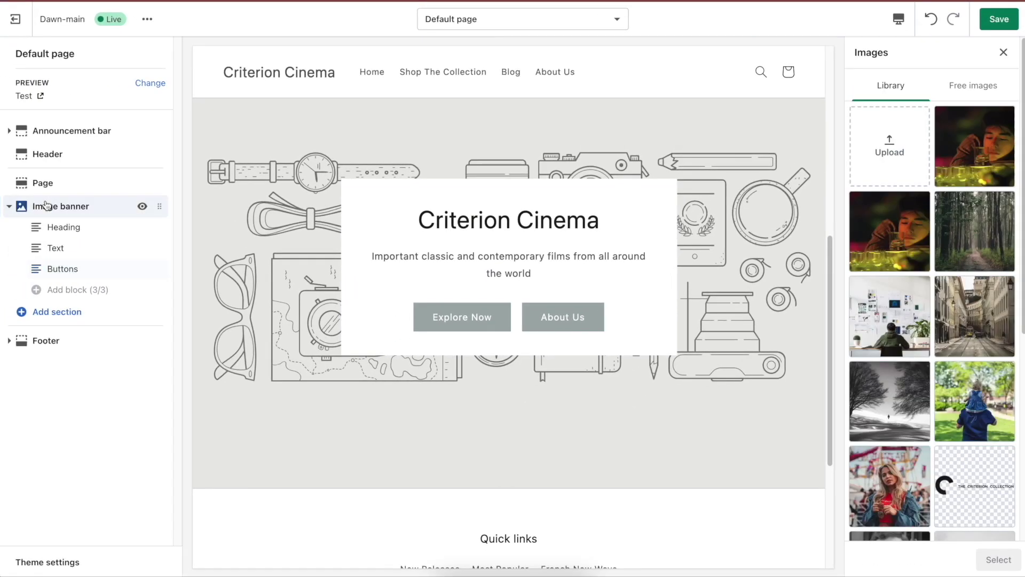
left_click(970, 294)
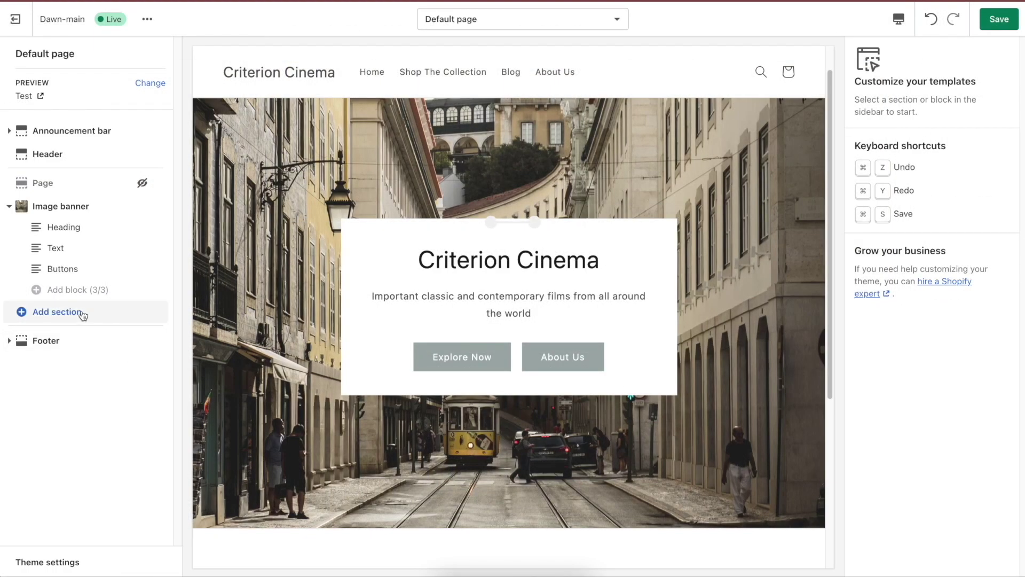
- Add a Collection list section headed 'Featured Collections'
left_click(63, 313)
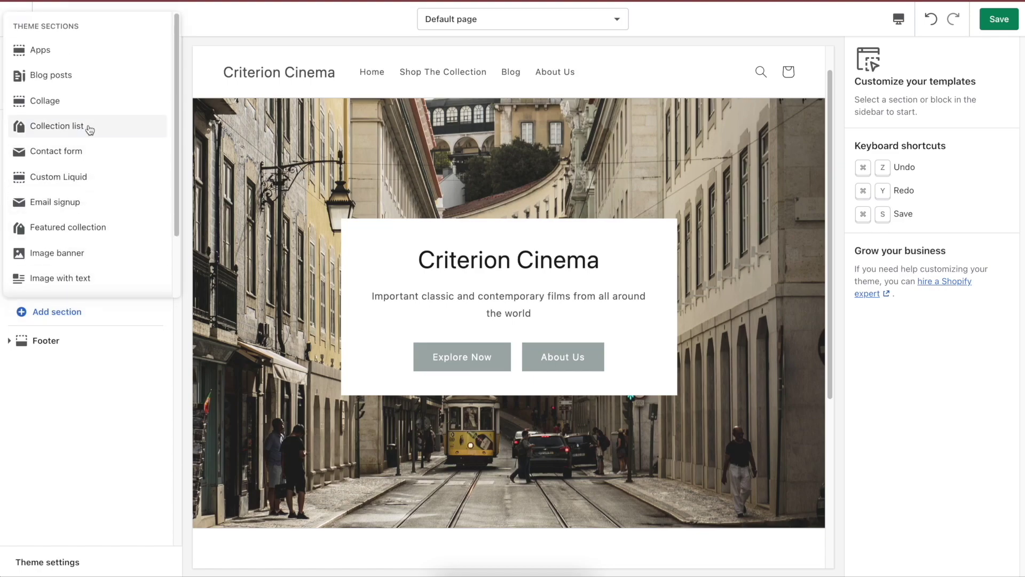
left_click(90, 128)
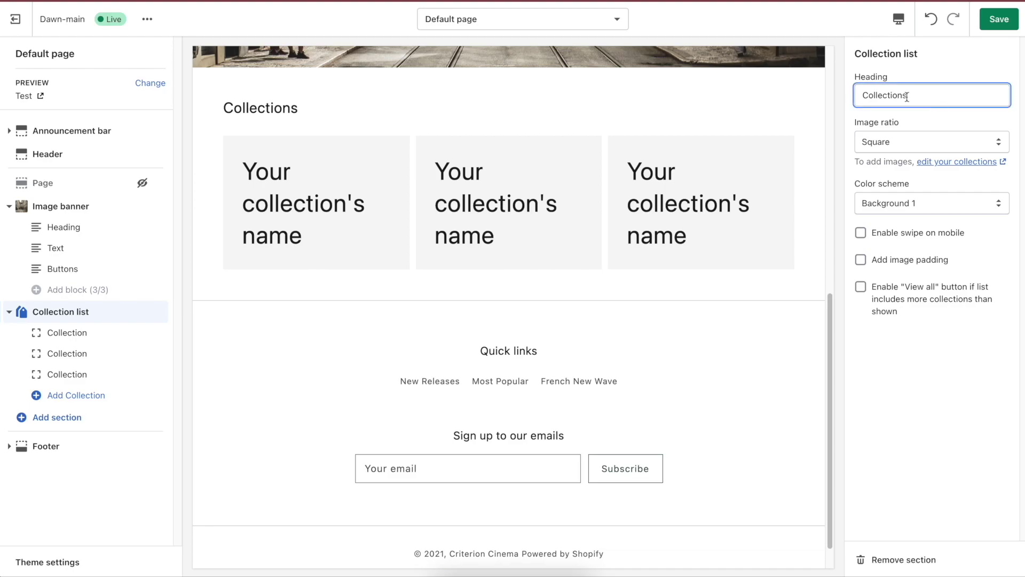
type("Featured")
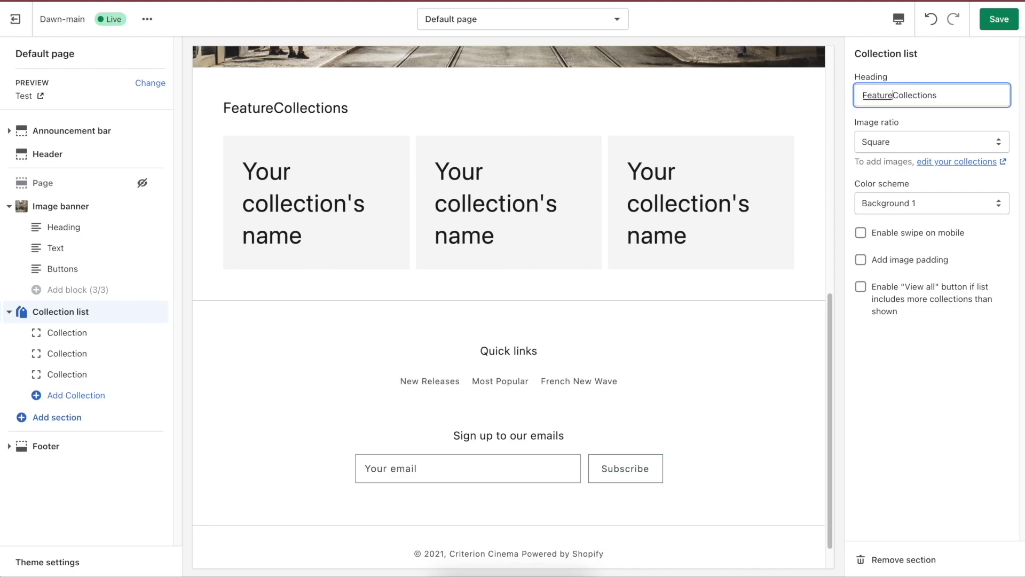
- Assign Vers Sap to the first collection card and Zacht Fruit to the second
left_click(66, 332)
left_click(915, 96)
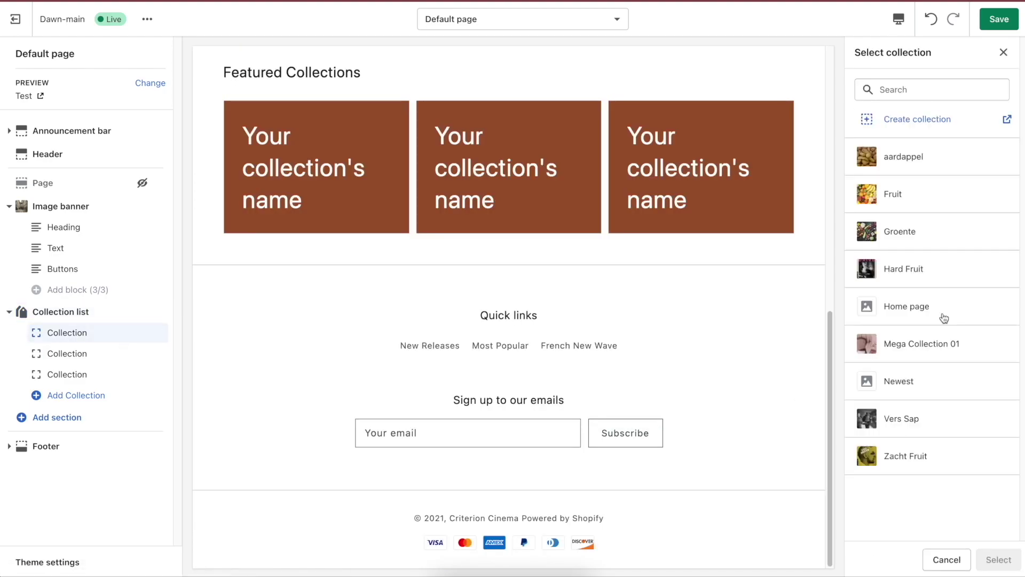
left_click(931, 422)
left_click(999, 559)
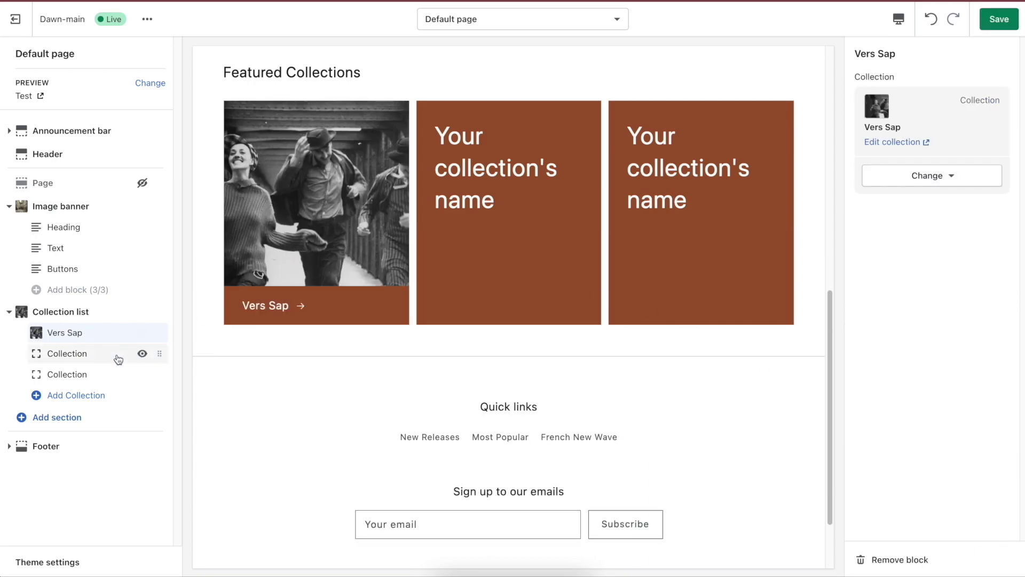
left_click(67, 354)
left_click(915, 96)
left_click(956, 456)
left_click(999, 559)
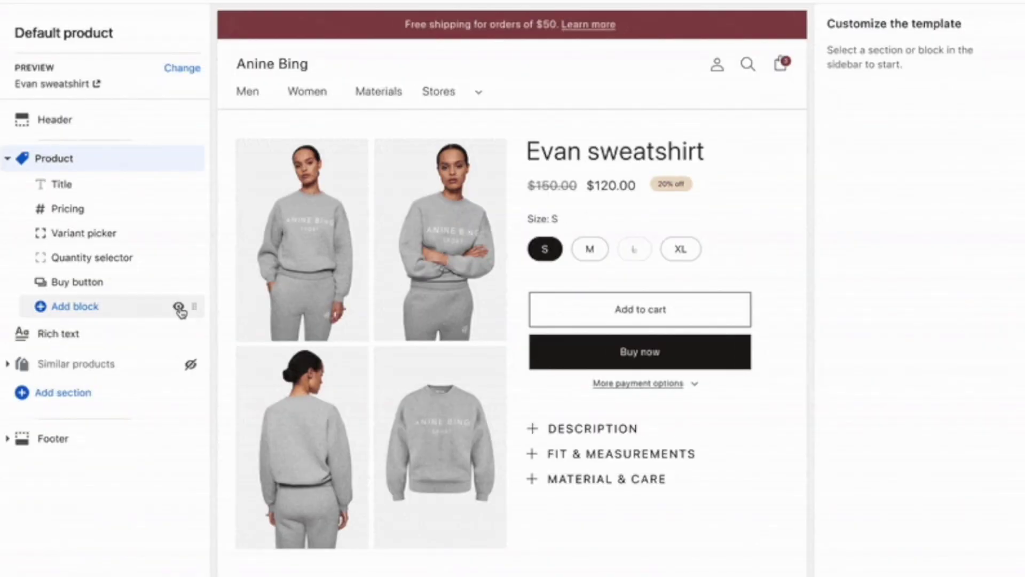
- Add a Star Ratings Badge block and move it up under the price
left_click(153, 311)
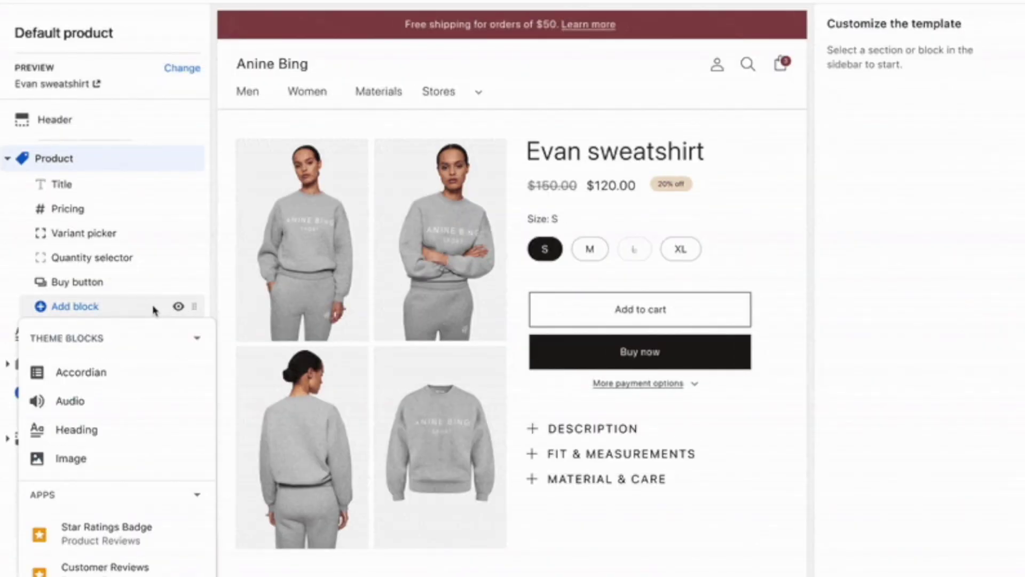
left_click(154, 534)
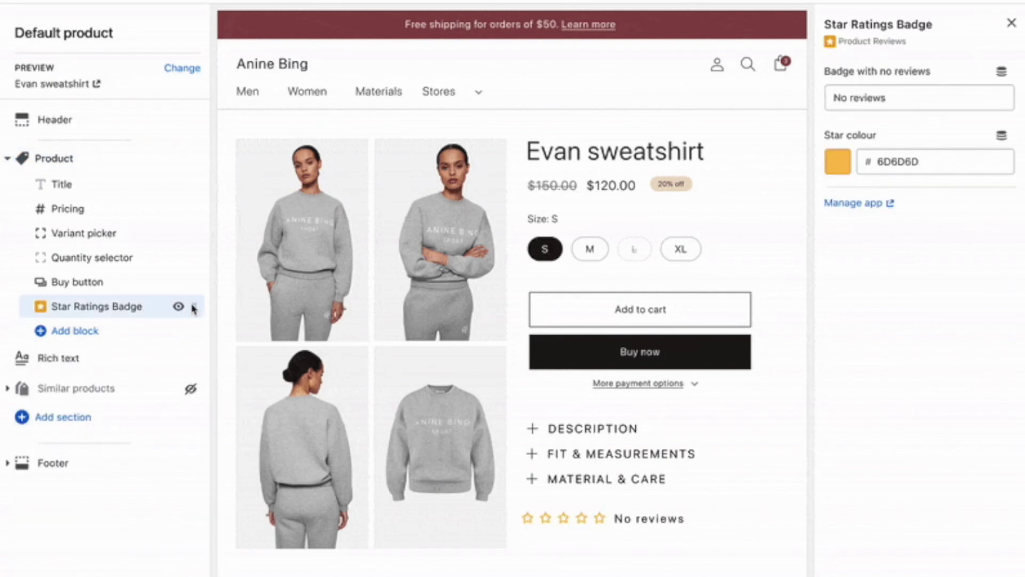
left_click_drag(198, 256, 197, 229)
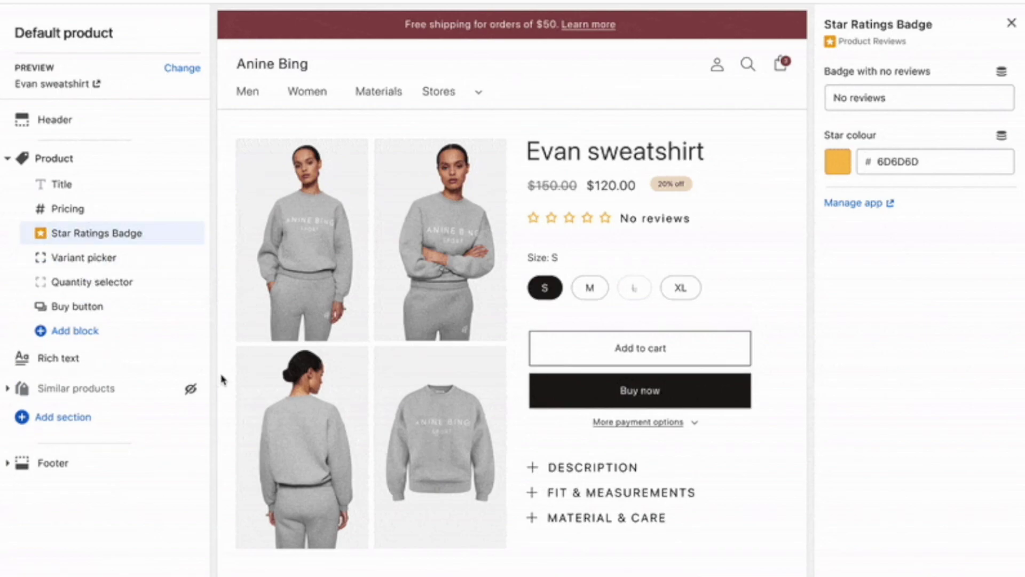
- Add a Customer Reviews app section to the product template
left_click(96, 418)
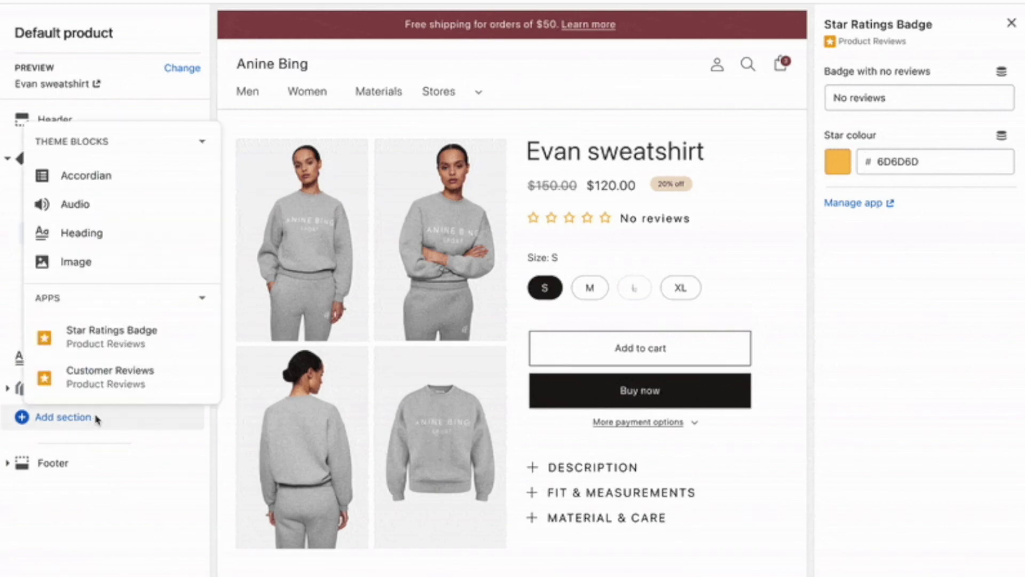
left_click(117, 382)
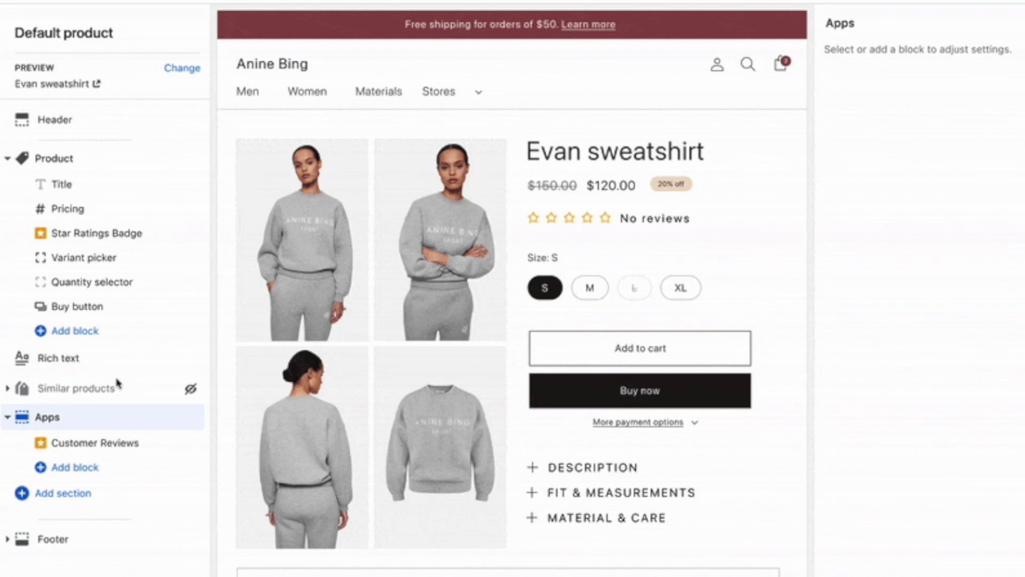
scroll(367, 479, "down", 1)
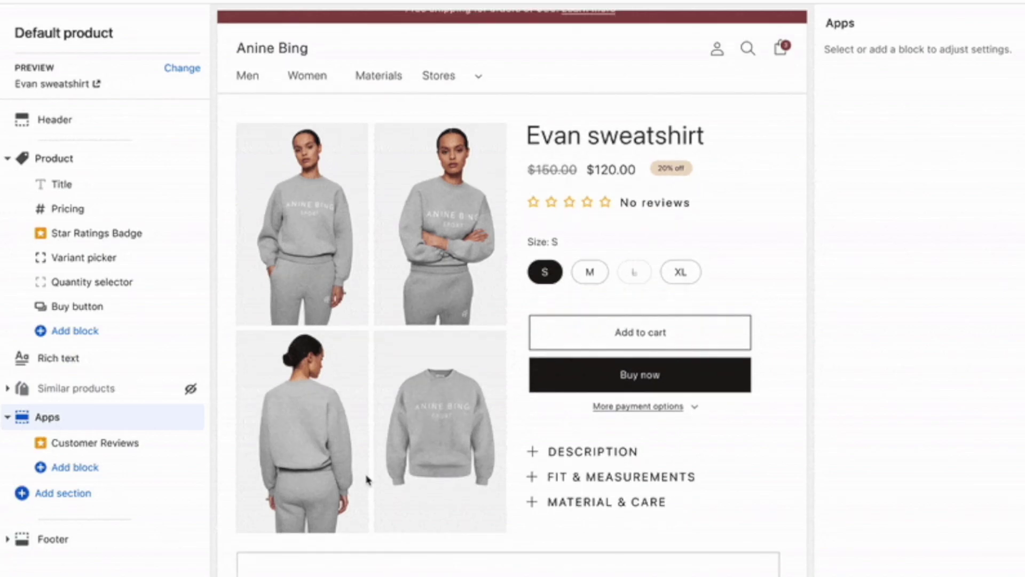
scroll(368, 479, "down", 1)
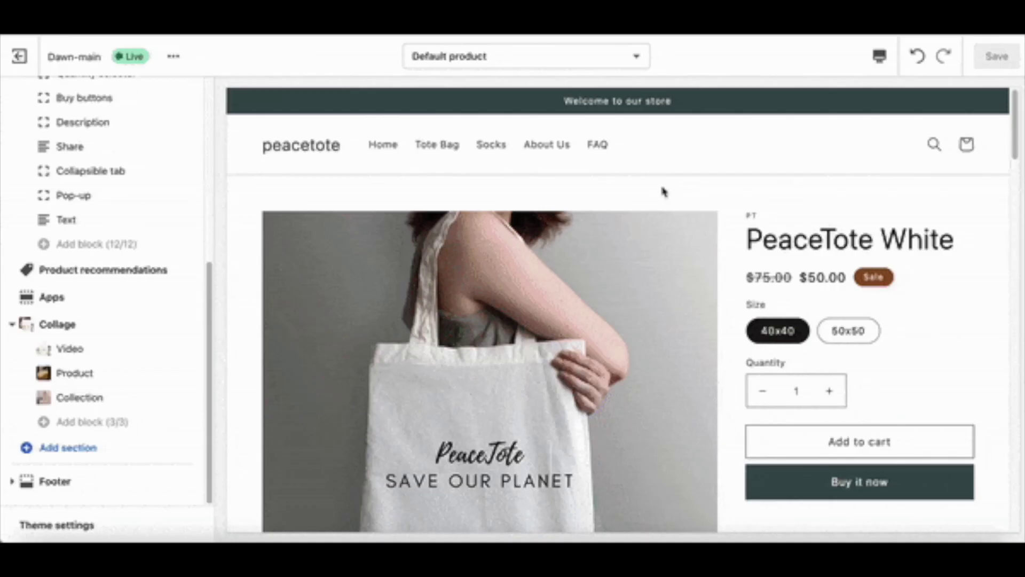
scroll(660, 196, "down", 8)
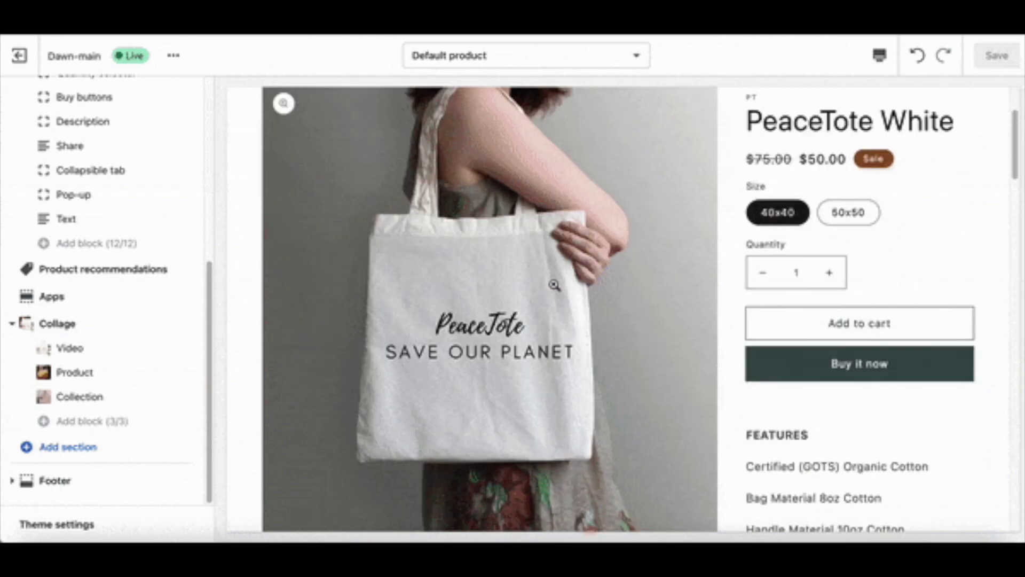
scroll(555, 286, "down", 10)
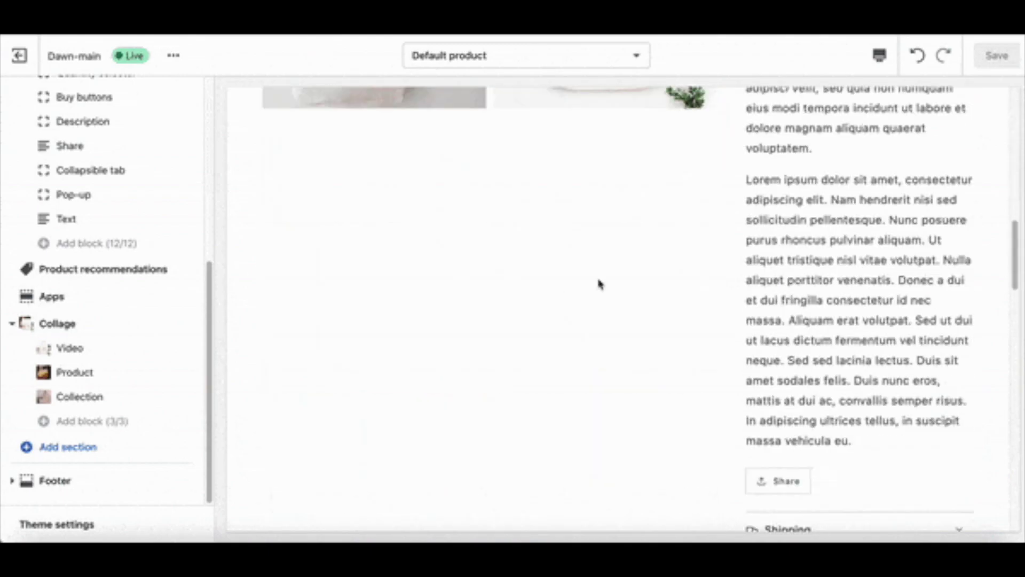
scroll(811, 276, "down", 10)
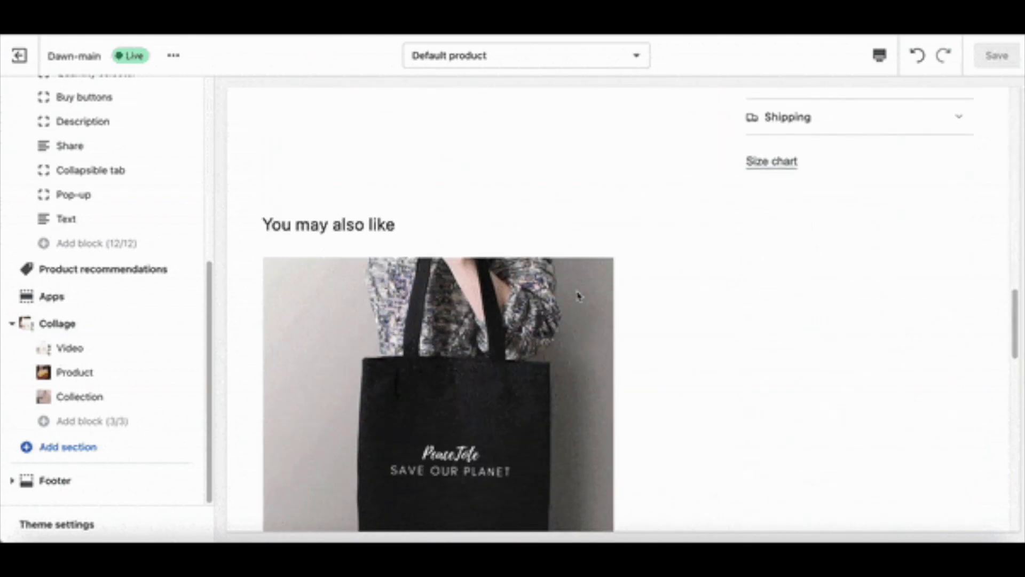
scroll(566, 301, "down", 5)
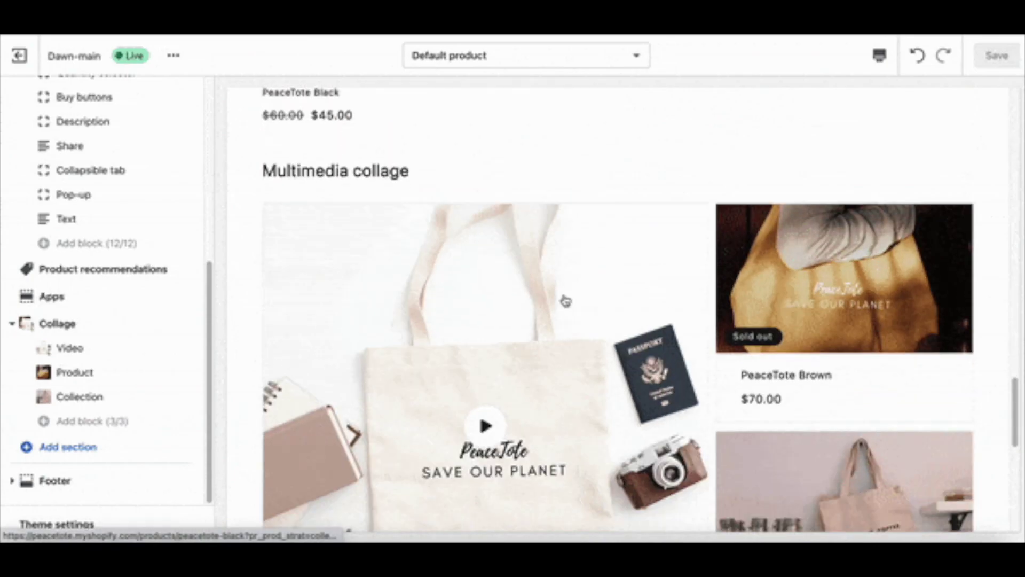
scroll(407, 295, "down", 2)
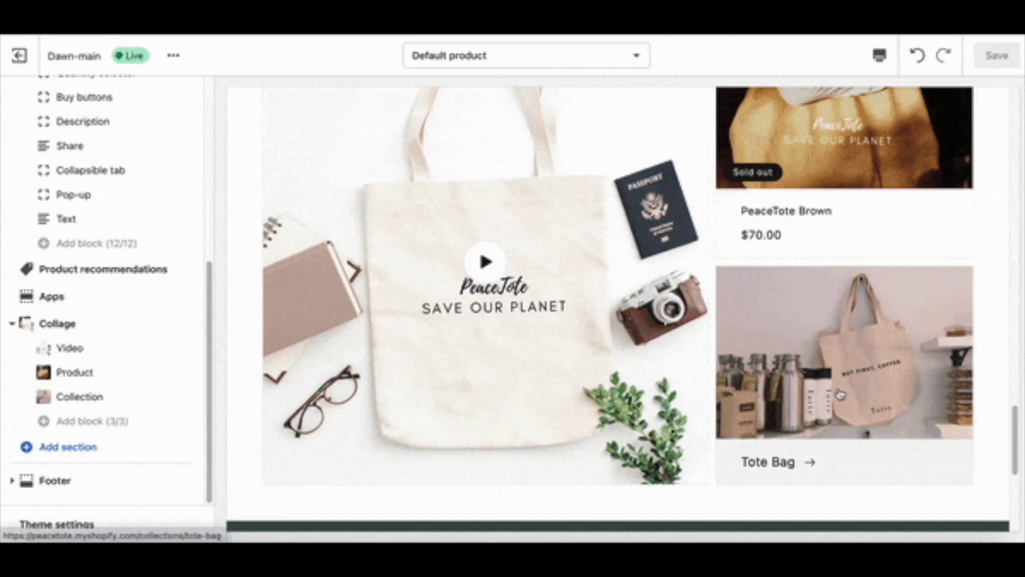
scroll(840, 393, "down", 6)
scroll(840, 392, "up", 7)
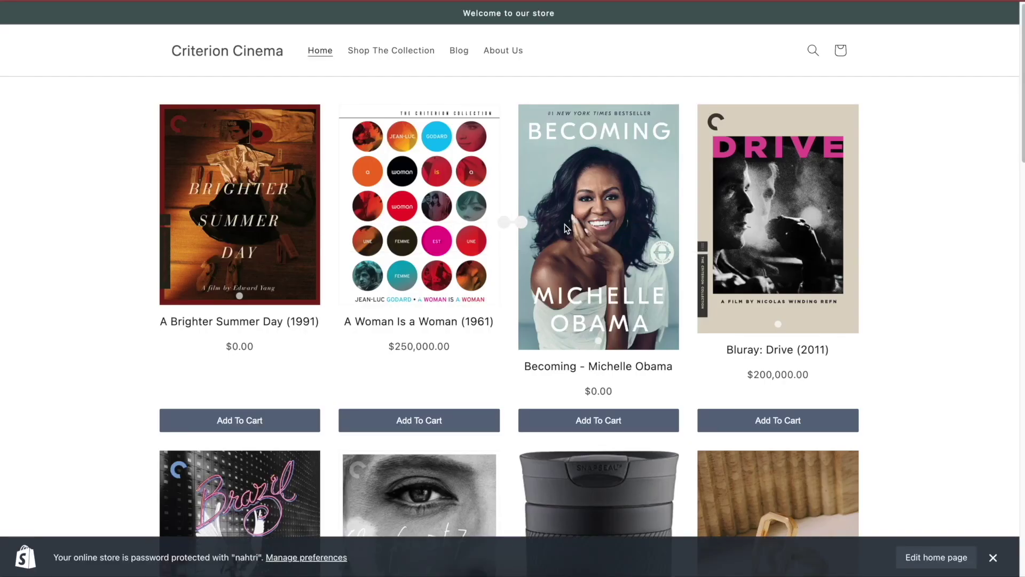
- Open developer tools and preview the storefront as an iPhone X
right_click(583, 231)
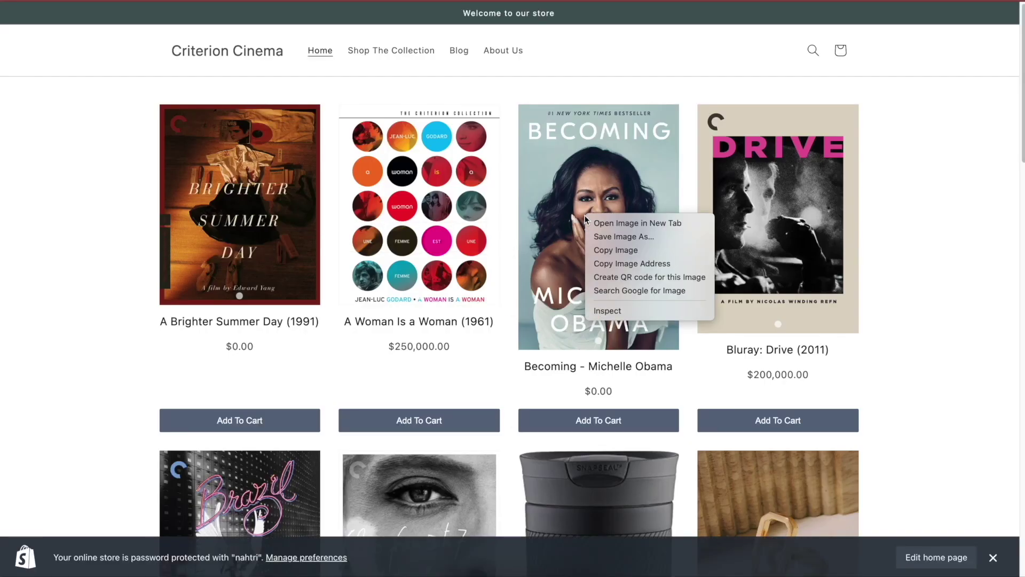
left_click(655, 305)
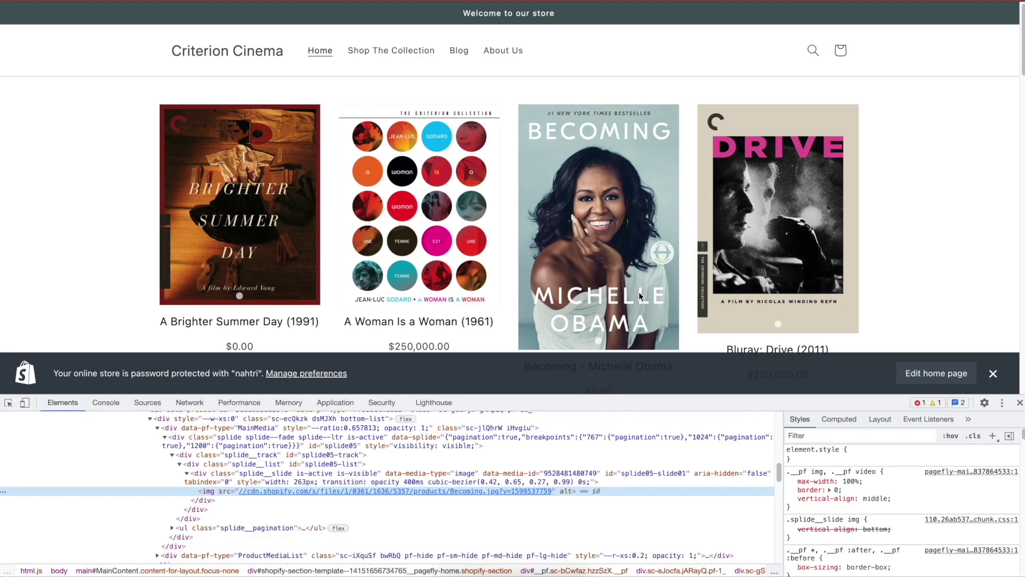
left_click(25, 402)
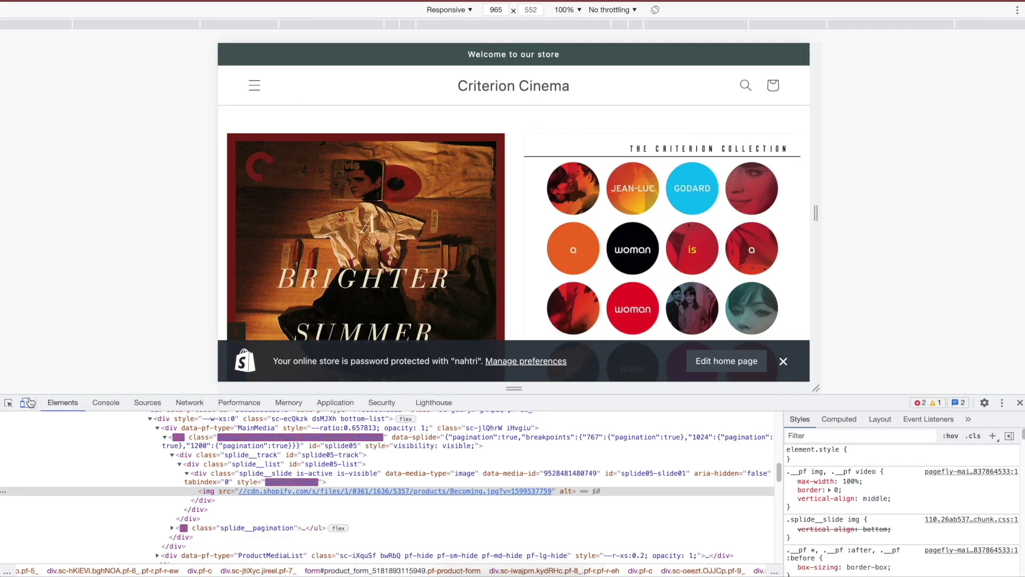
left_click(449, 10)
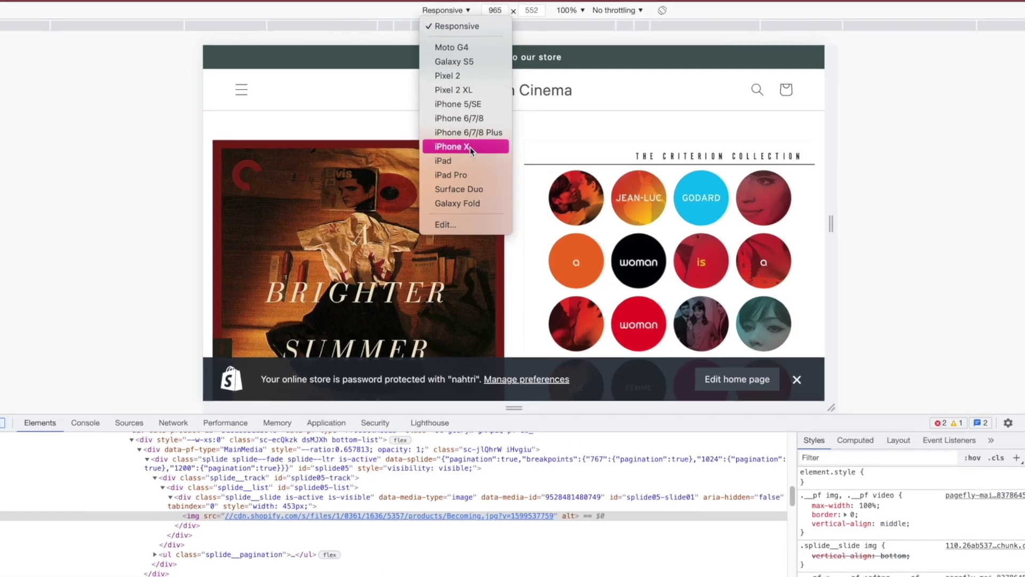
left_click(455, 140)
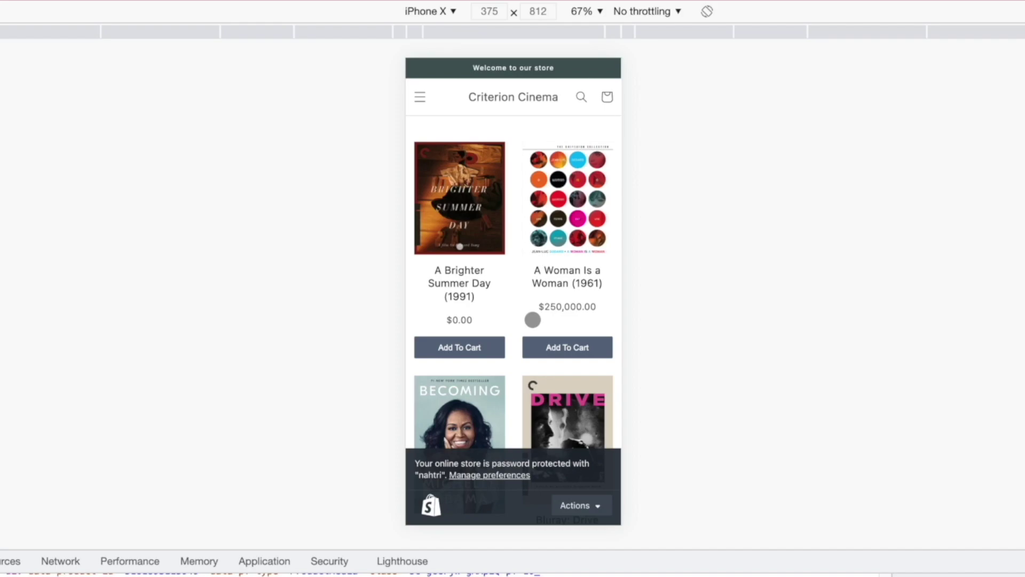
- Scroll the mobile product grid down to the footer
scroll(533, 320, "down", 3)
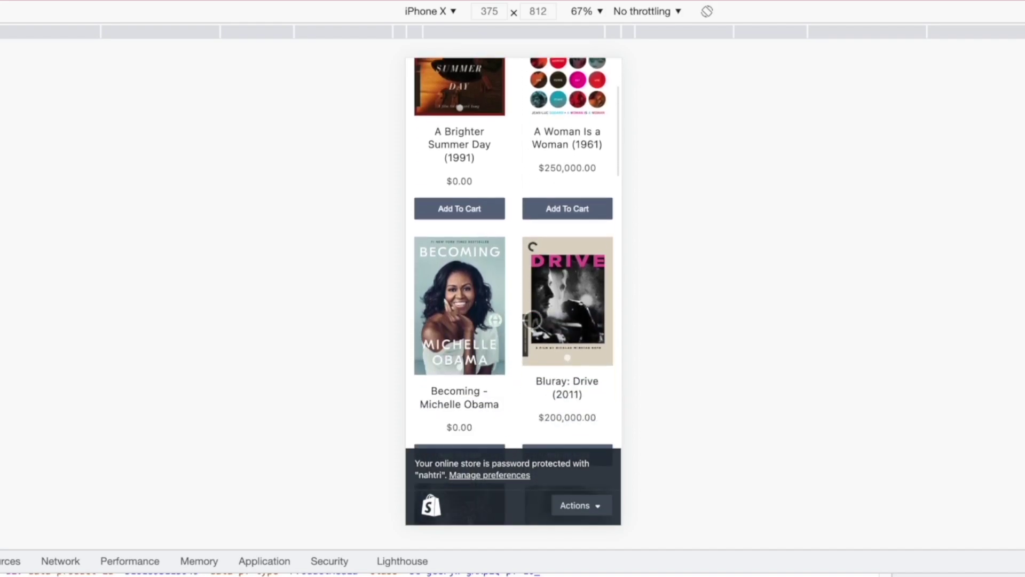
scroll(533, 320, "down", 8)
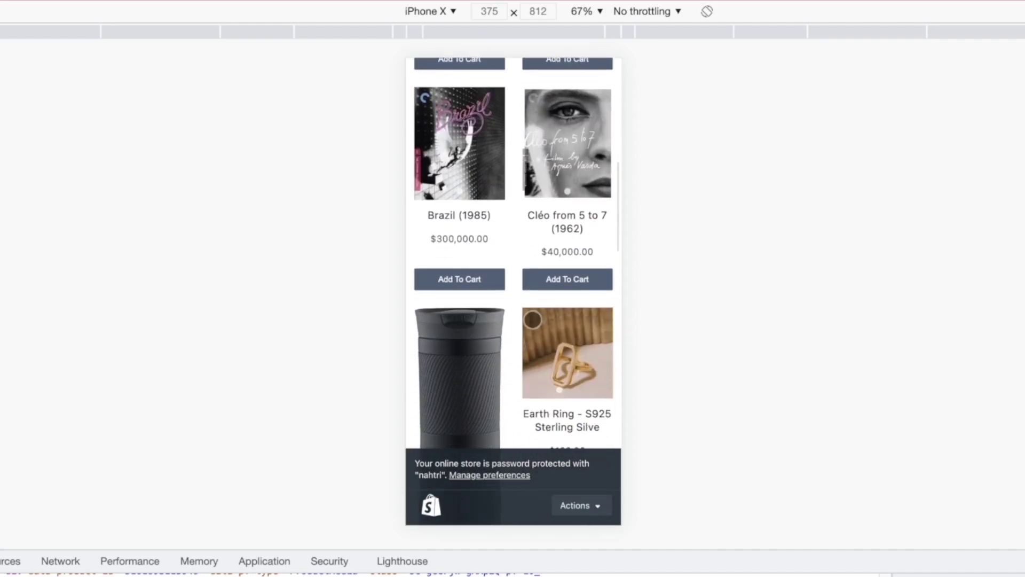
scroll(532, 320, "down", 5)
scroll(532, 319, "down", 1)
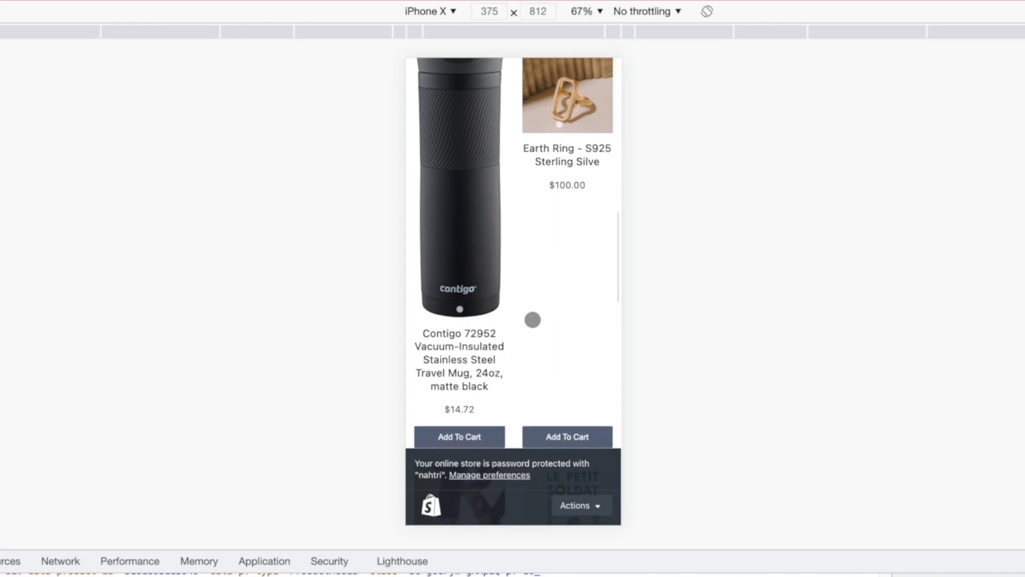
scroll(532, 320, "down", 2)
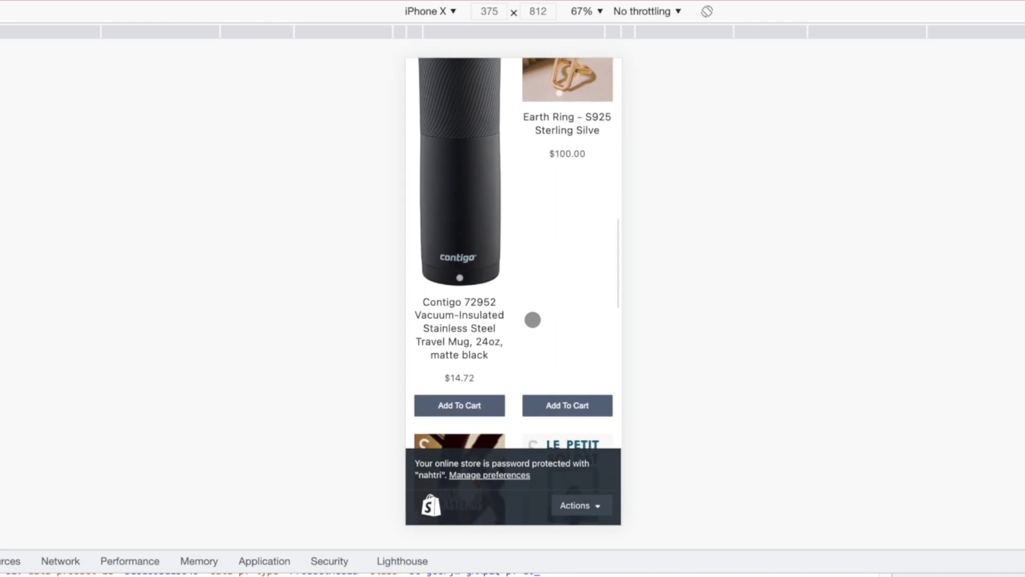
scroll(532, 320, "down", 6)
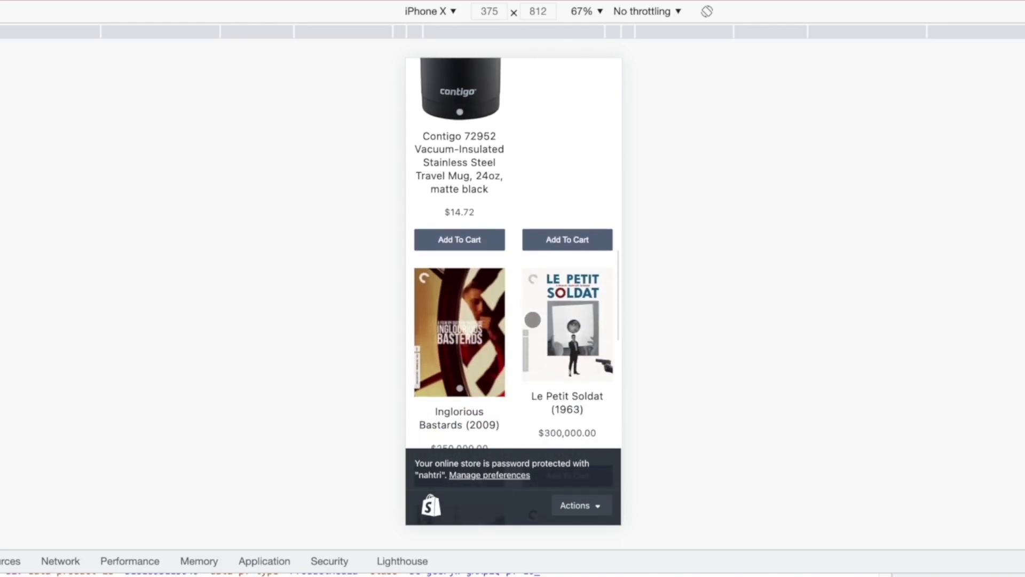
scroll(533, 320, "down", 3)
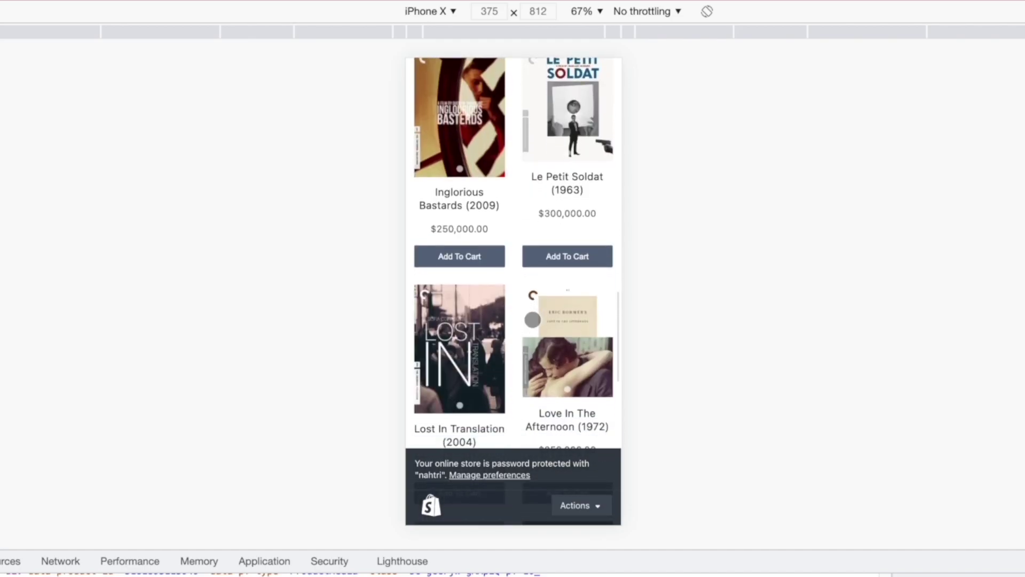
scroll(533, 320, "down", 3)
scroll(532, 319, "down", 8)
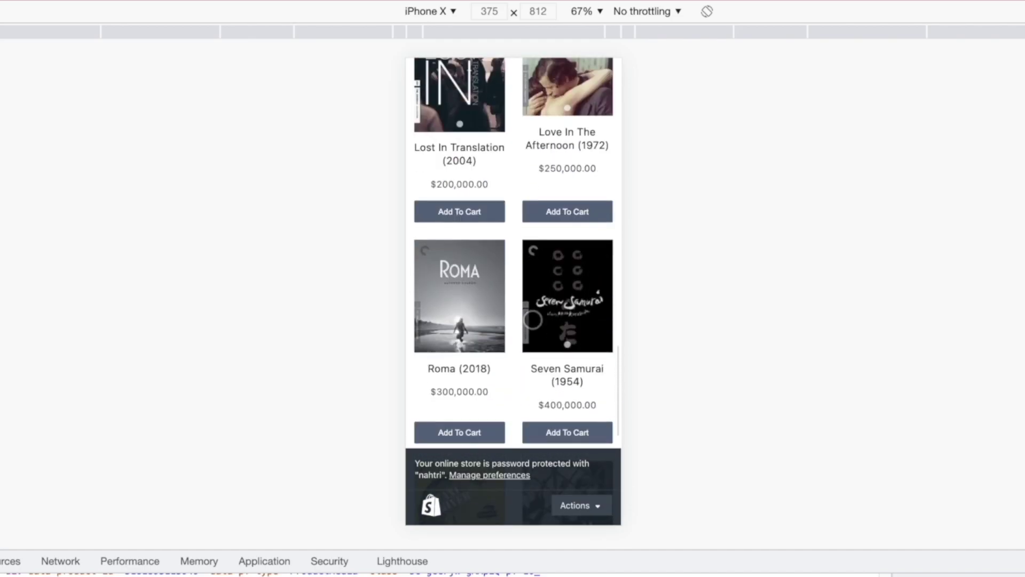
scroll(533, 319, "down", 2)
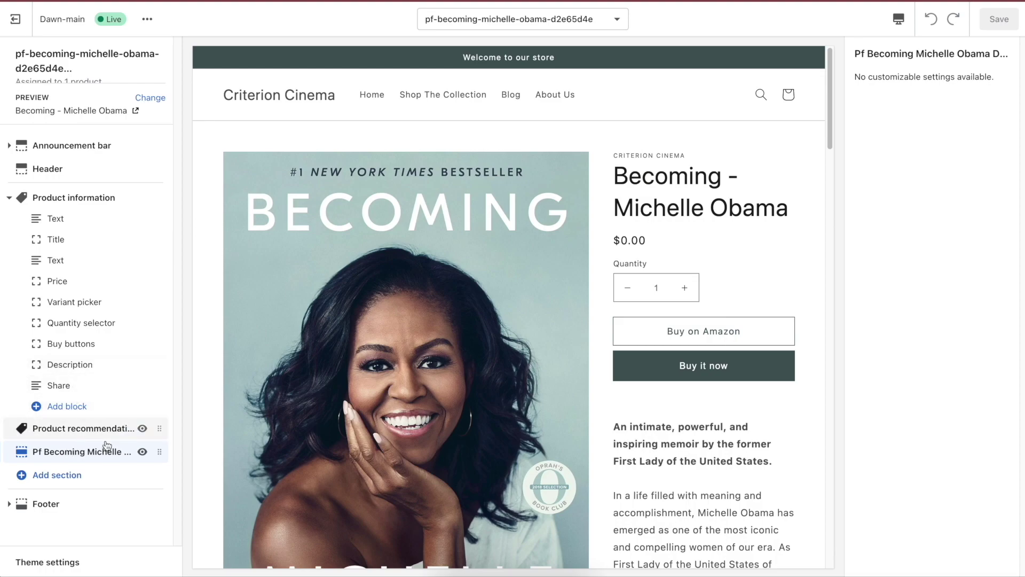
- Drag the Pf Becoming section above Product information and review its Text, Title and Price blocks
left_click_drag(156, 451, 161, 197)
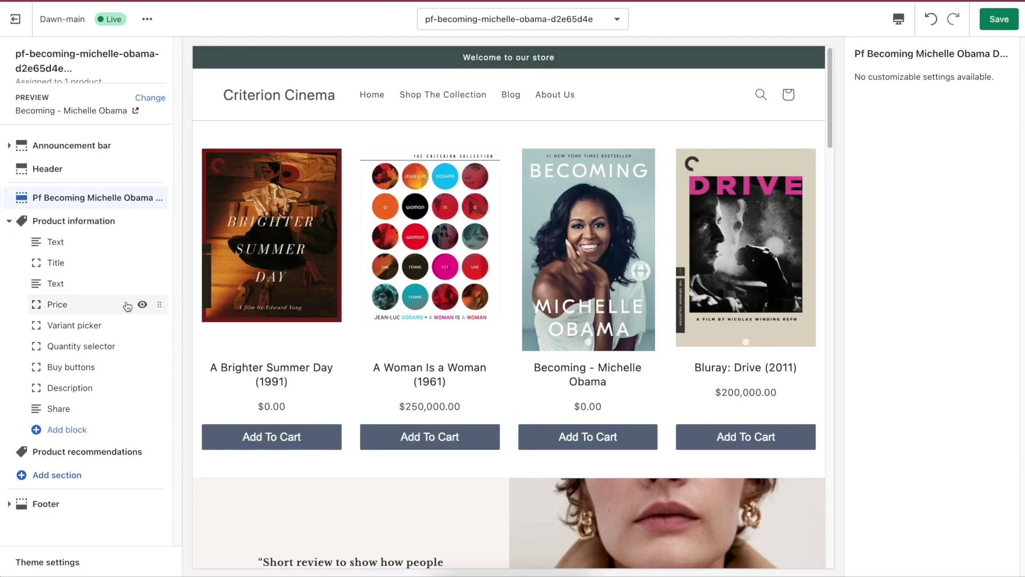
left_click(90, 243)
left_click(87, 264)
left_click(87, 284)
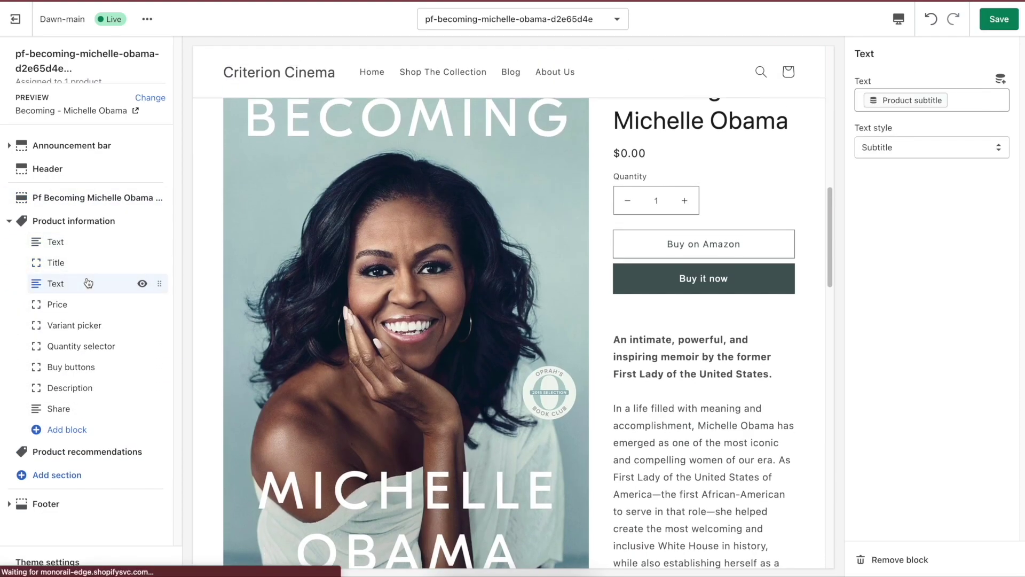
left_click(87, 303)
- Move Product recommendations above Product information and browse the sections available to add
left_click(90, 451)
left_click_drag(133, 451, 127, 231)
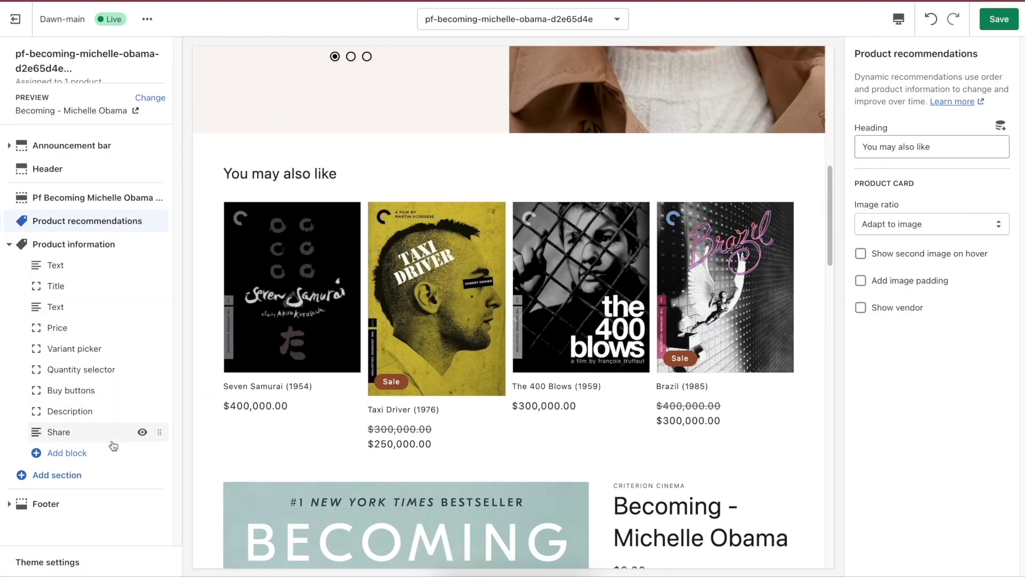
left_click(86, 455)
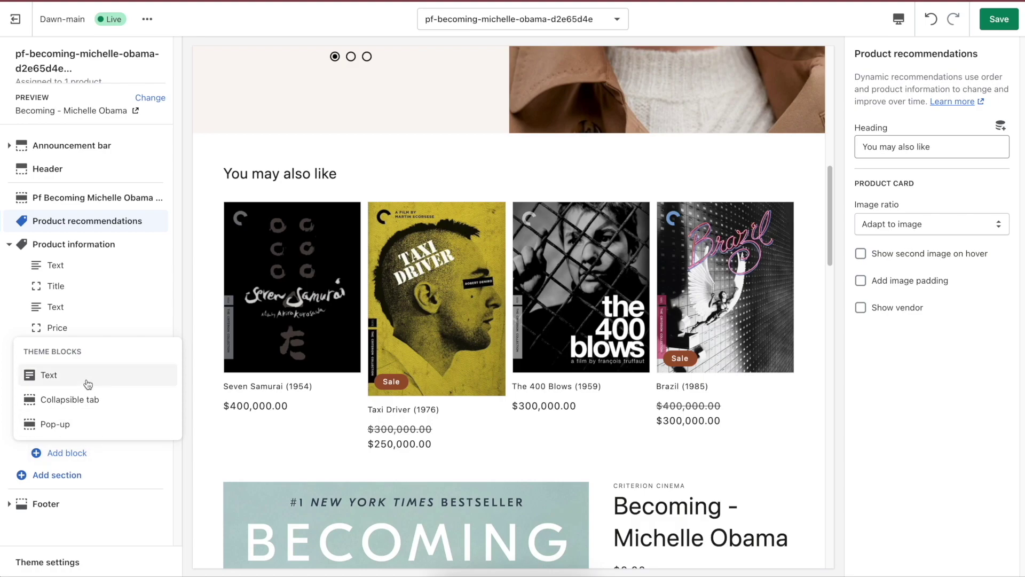
left_click(74, 474)
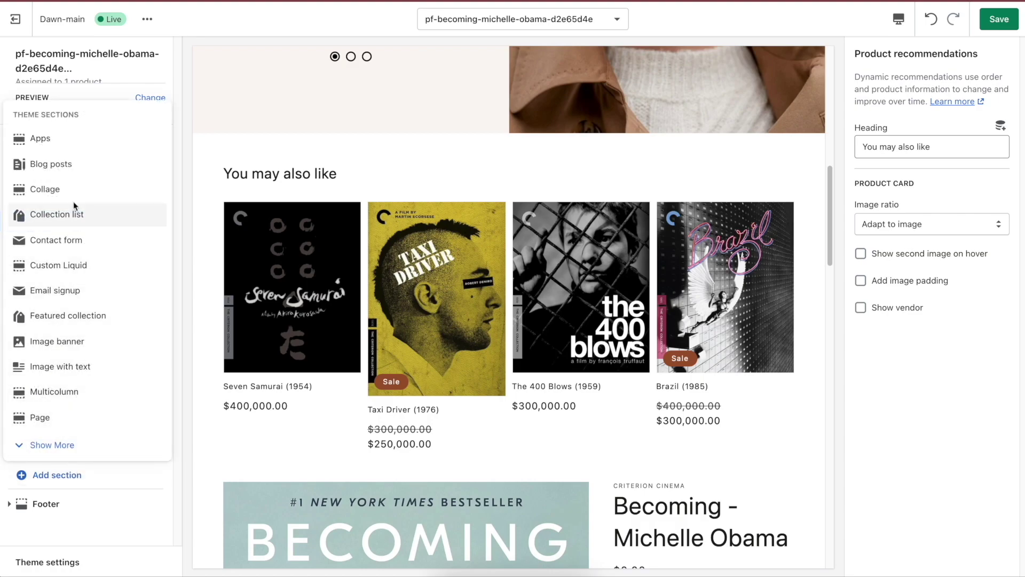
left_click(81, 447)
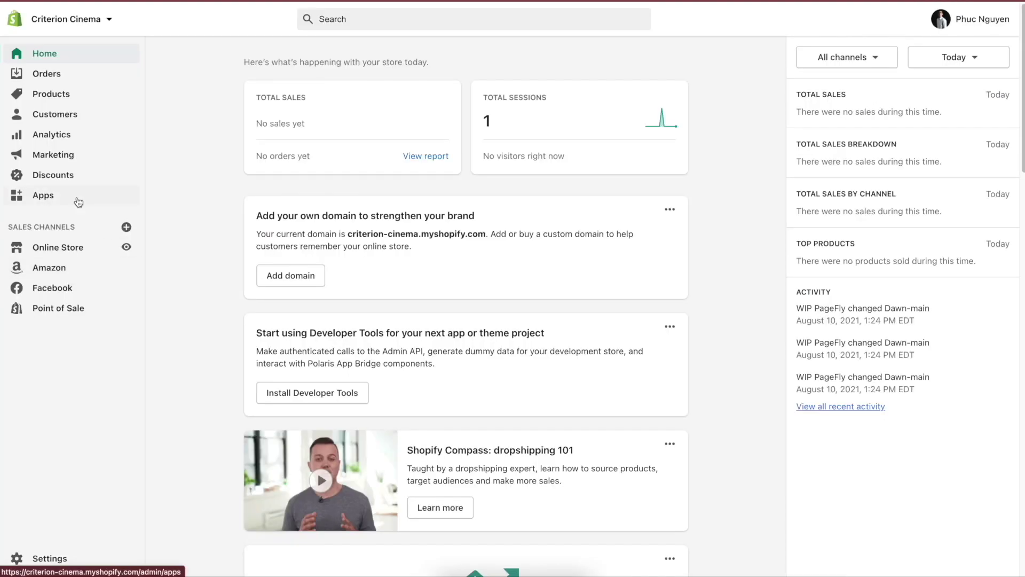
- Launch WIP PageFly from Apps and create a new page under Home Pages
left_click(78, 202)
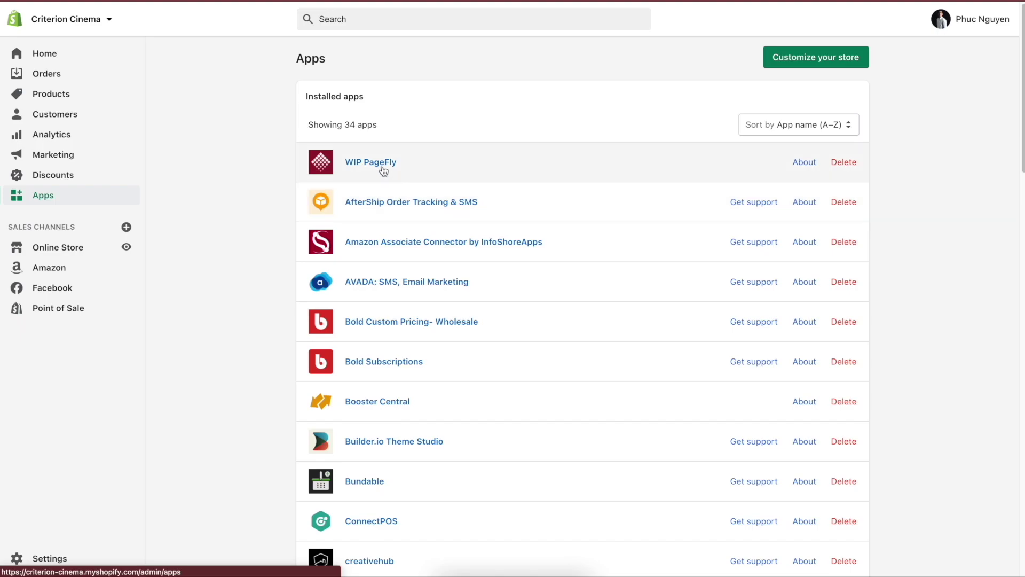
left_click(382, 167)
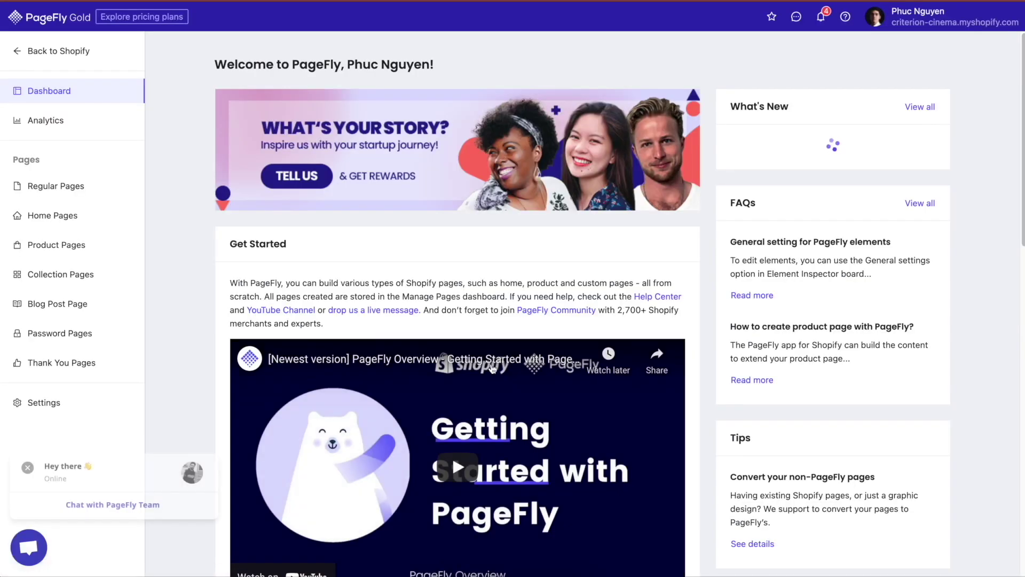
left_click(68, 214)
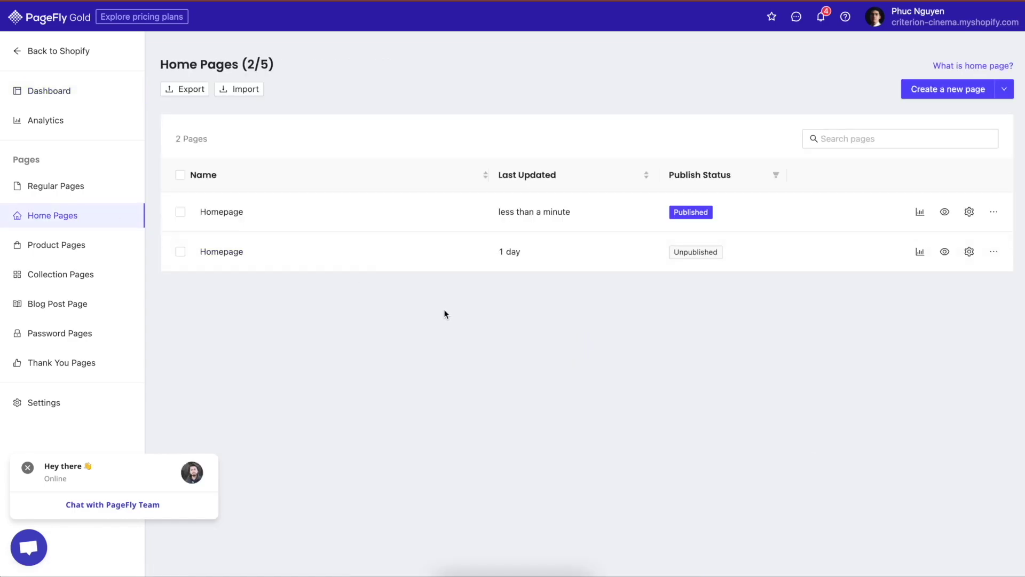
left_click(975, 91)
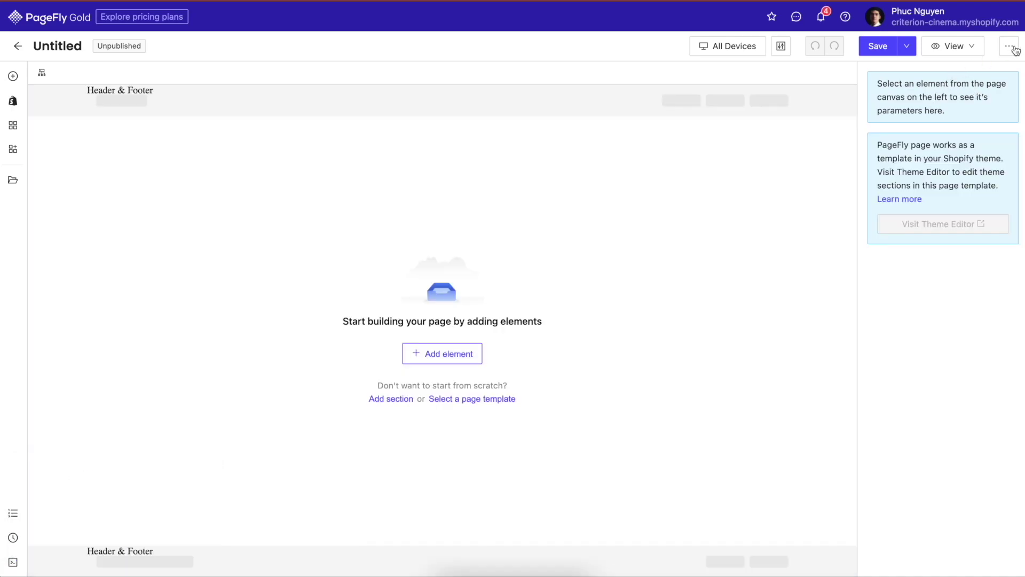
- Replace the page content with the Educare School - Contact Us template
left_click(1009, 52)
left_click(994, 79)
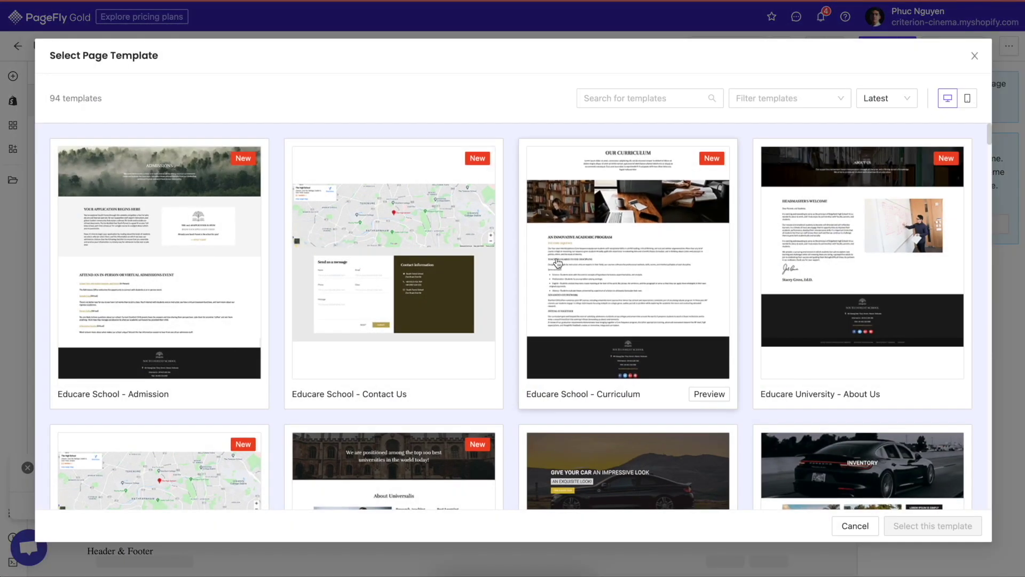
left_click(419, 248)
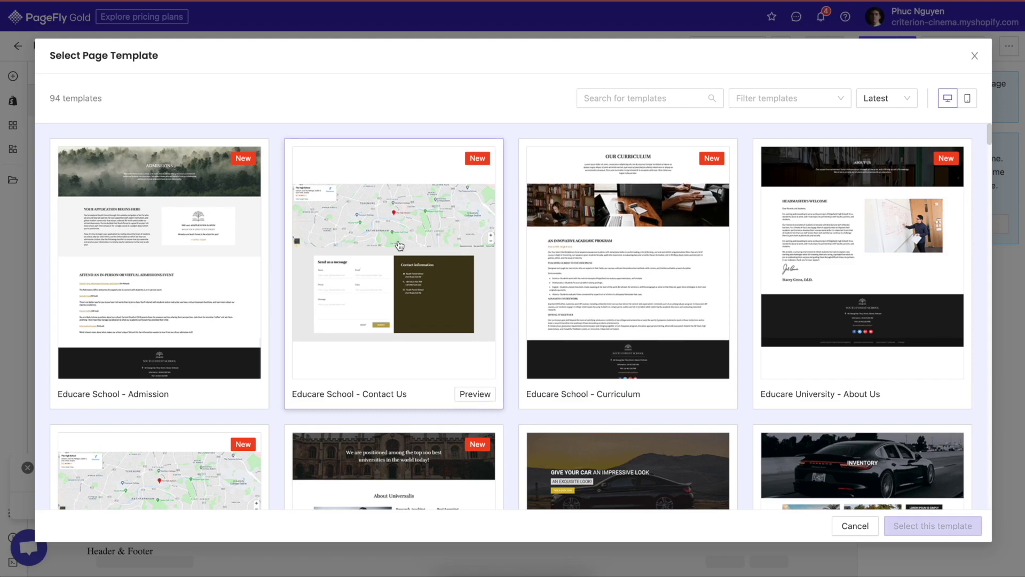
left_click(932, 526)
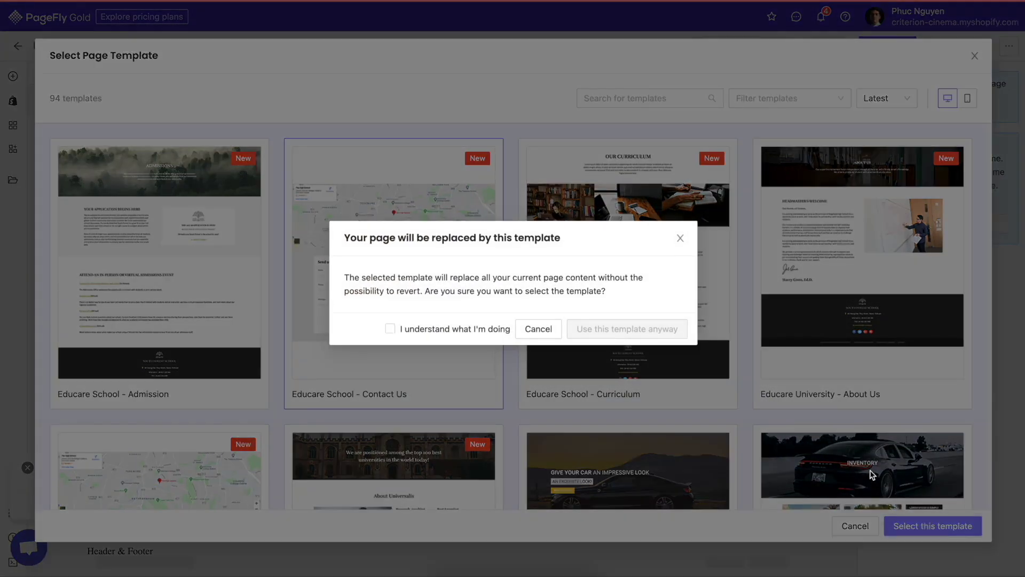
left_click(479, 330)
left_click(610, 329)
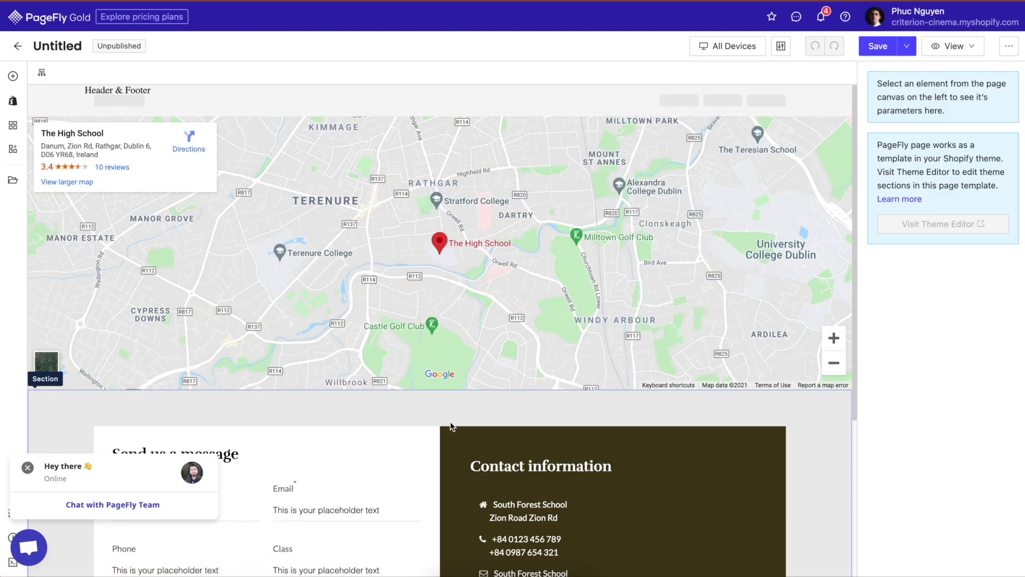
scroll(792, 407, "down", 3)
scroll(801, 409, "down", 2)
scroll(801, 406, "up", 5)
- Save and publish the page with the title 'Homepage'
left_click(907, 46)
left_click(901, 73)
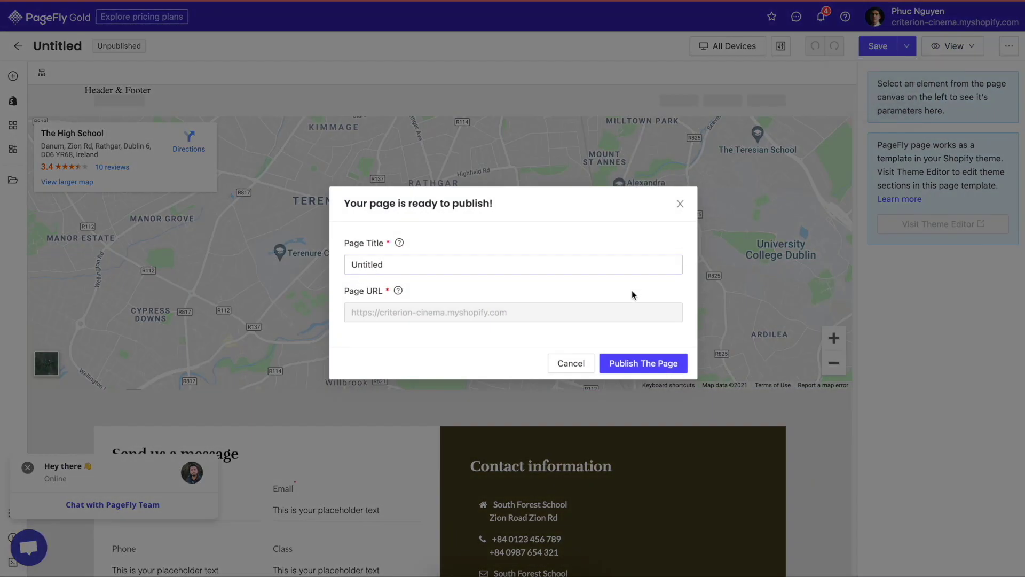
left_click(604, 270)
double_click(604, 270)
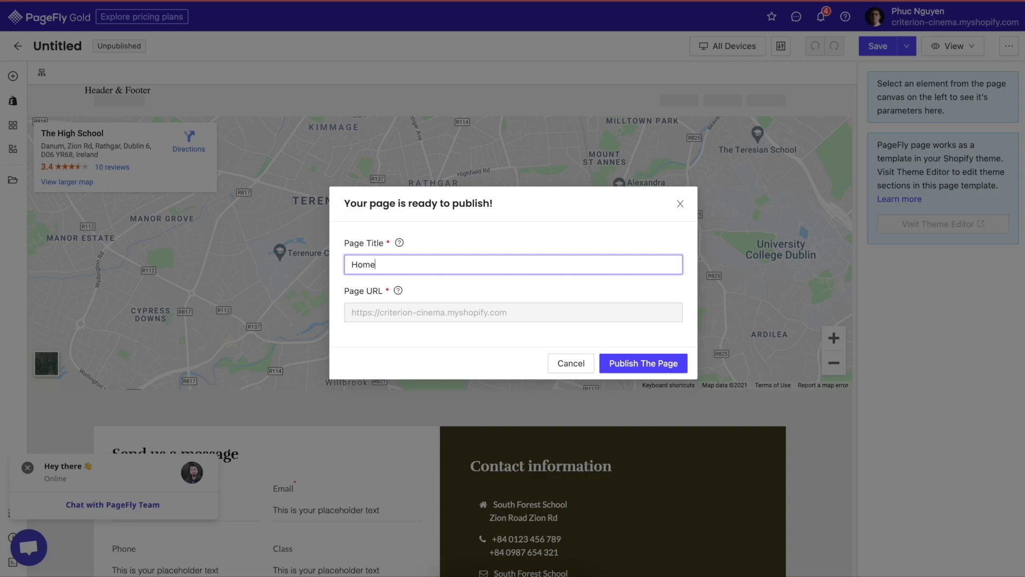
left_click(682, 368)
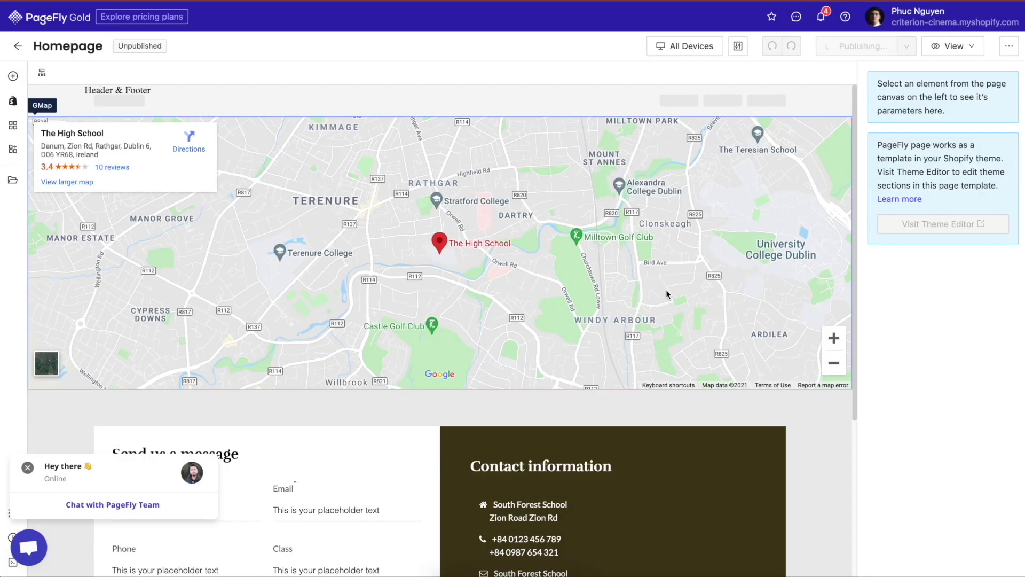
- Open the published page in the theme editor
mouse_move(962, 54)
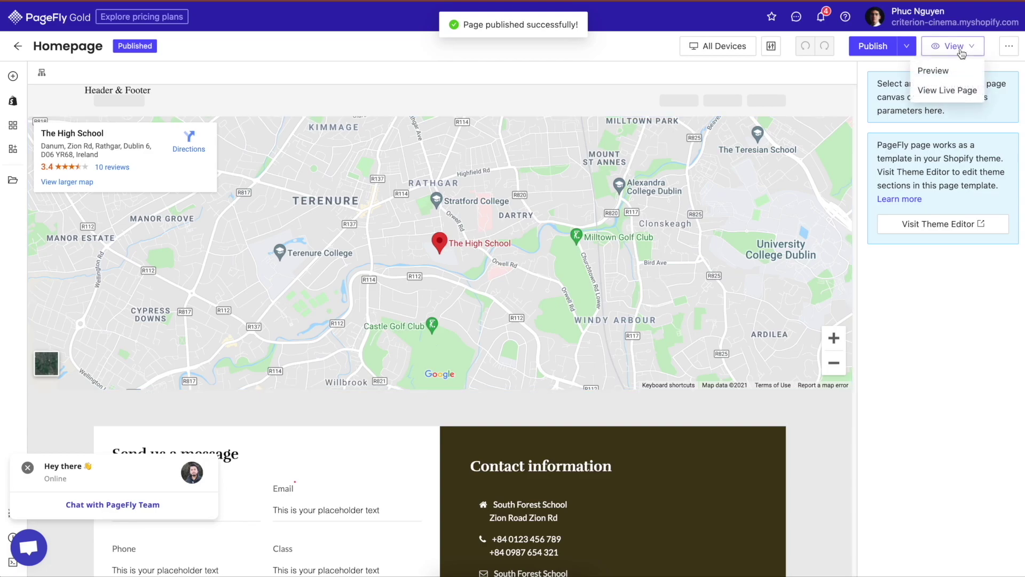
left_click(1009, 48)
left_click(999, 116)
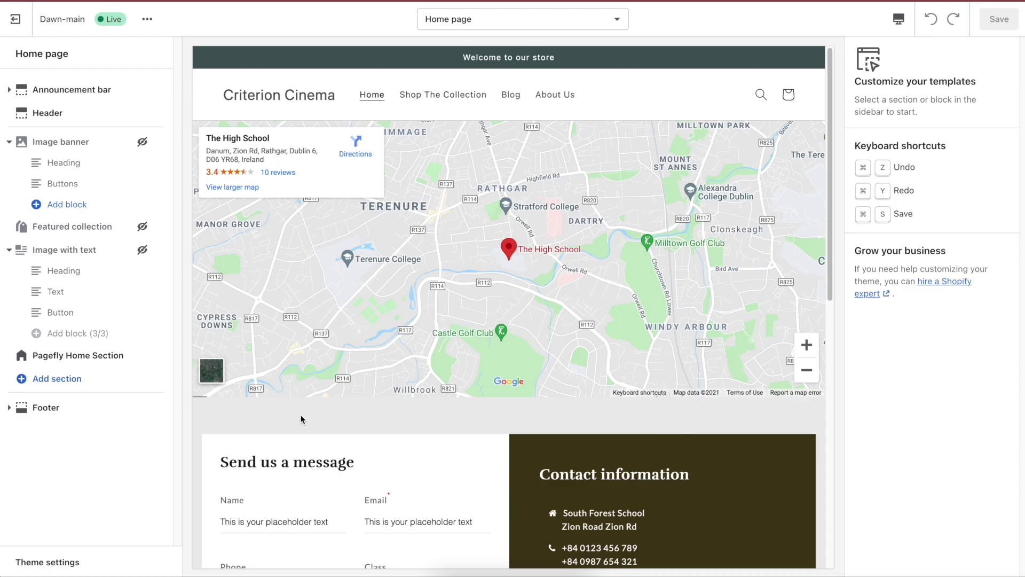
- Unhide Image banner and Featured collection, then select the Pagefly Home Section
left_click(144, 148)
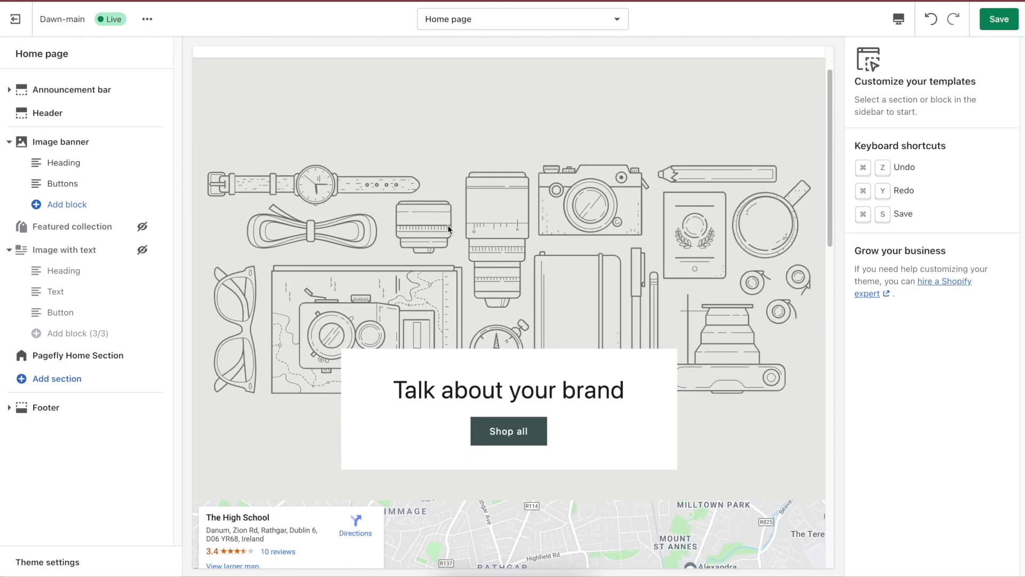
left_click(143, 227)
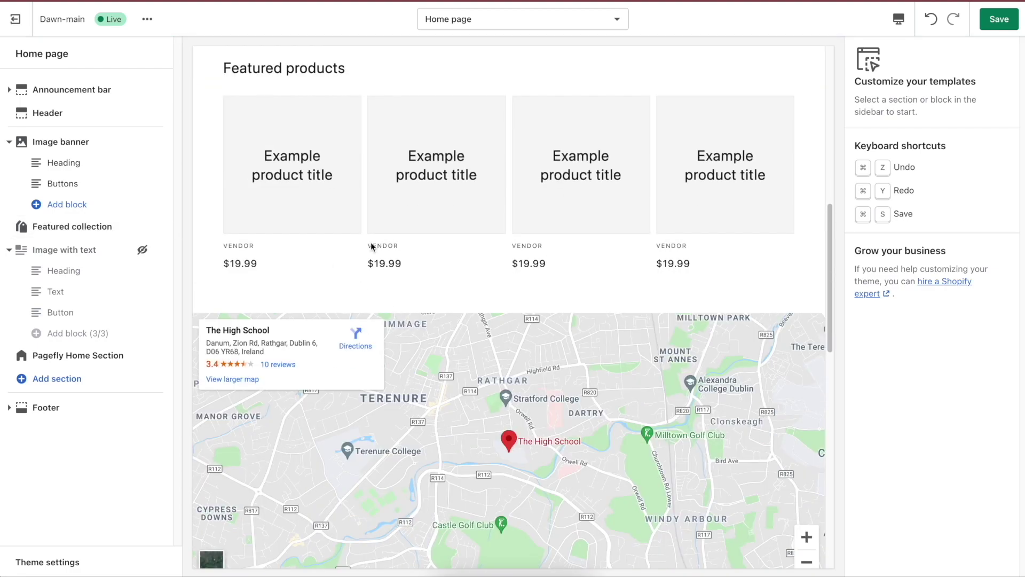
left_click(63, 357)
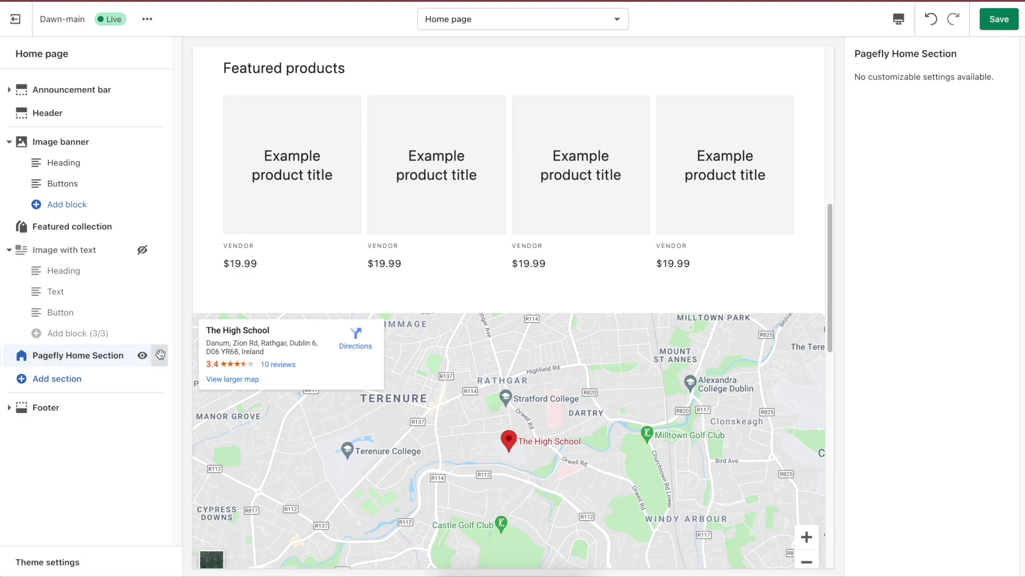